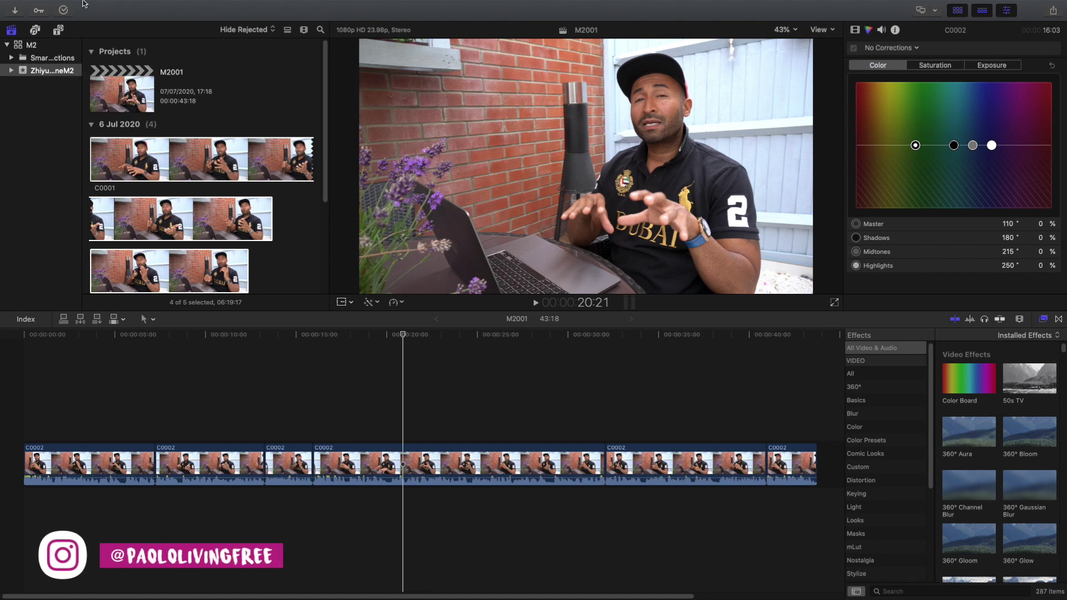
mouse_move(88, 4)
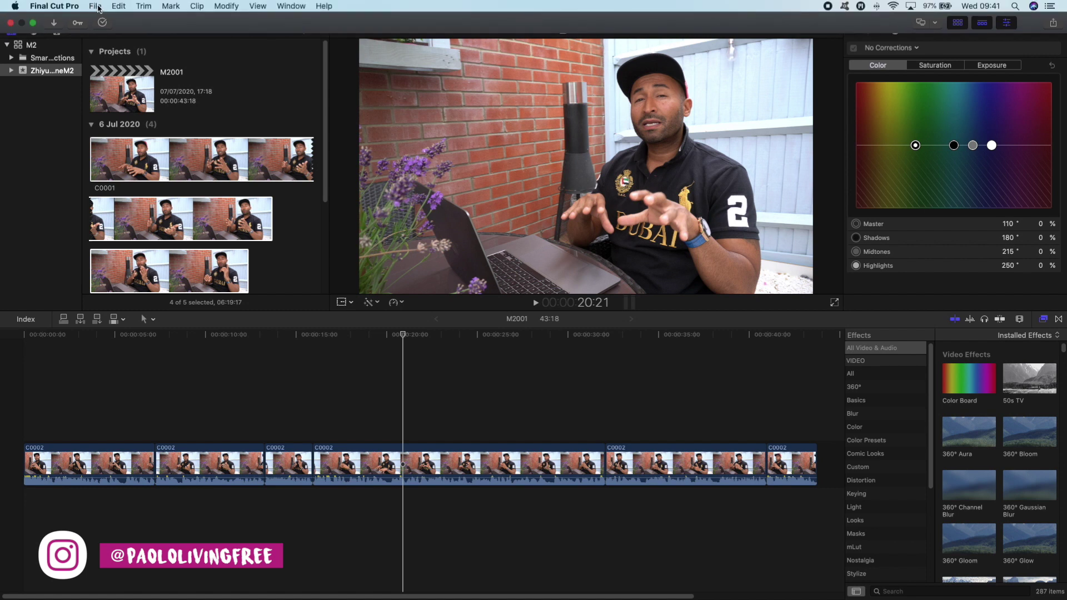
left_click(98, 8)
mouse_move(104, 20)
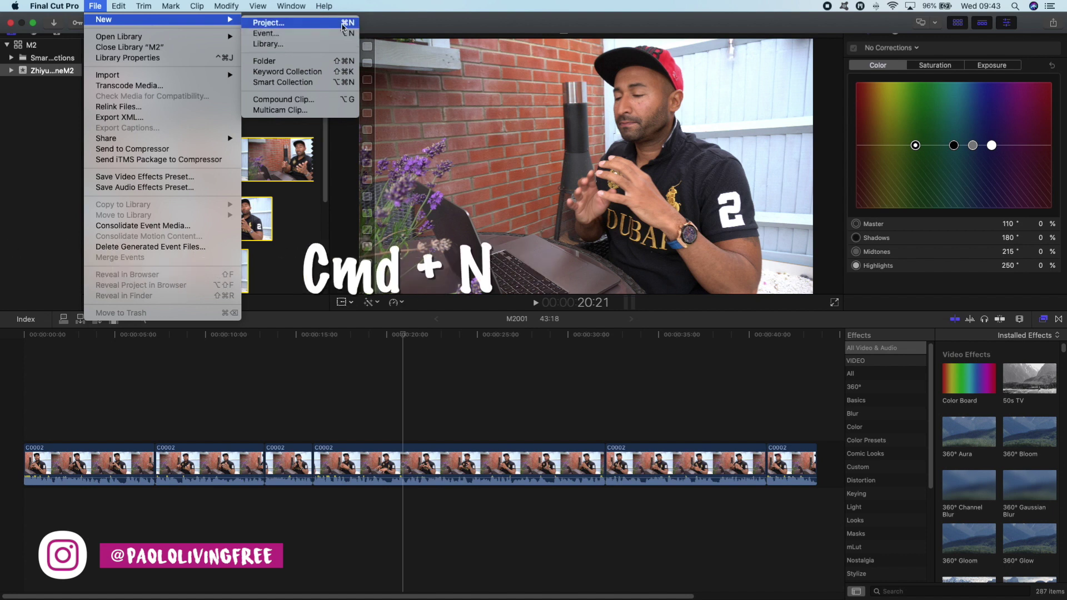
left_click(65, 77)
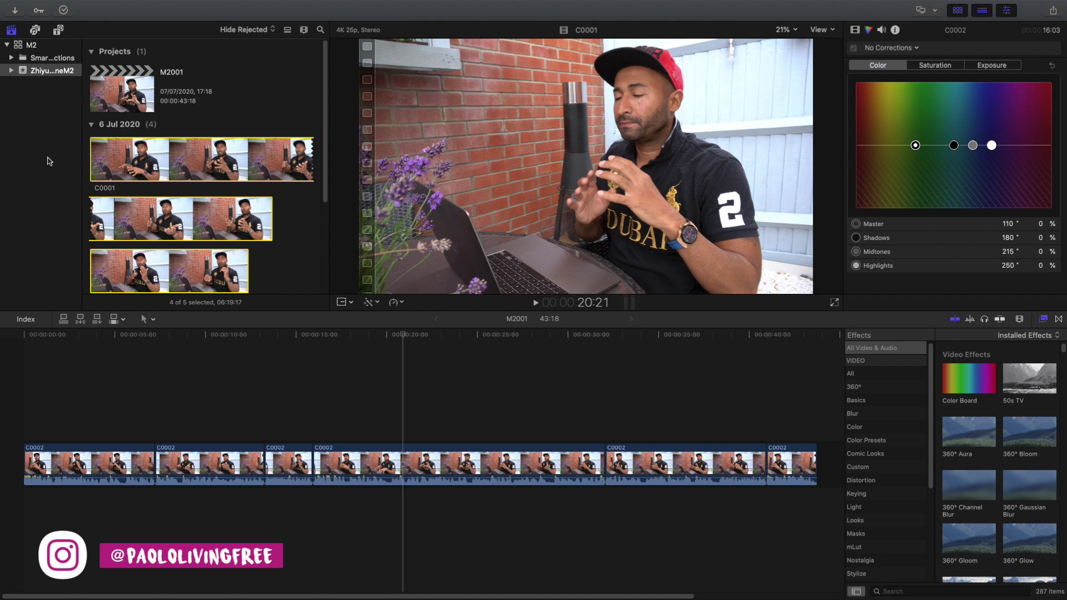
left_click(117, 374)
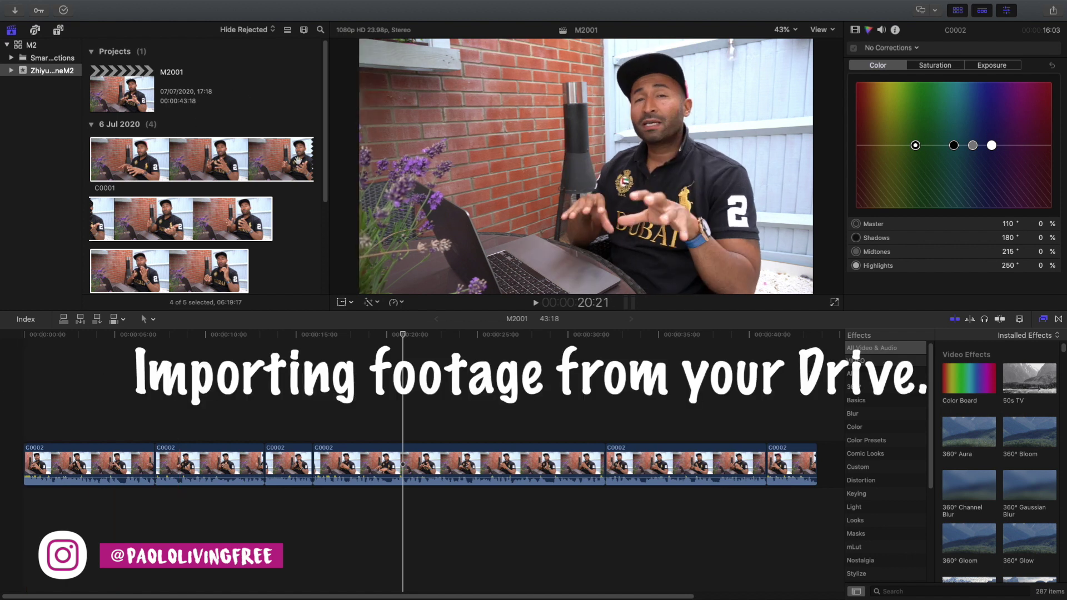
- Review the media import settings for the KESU drive and look through clips C0001 to C0004 in the browser
key("super+i")
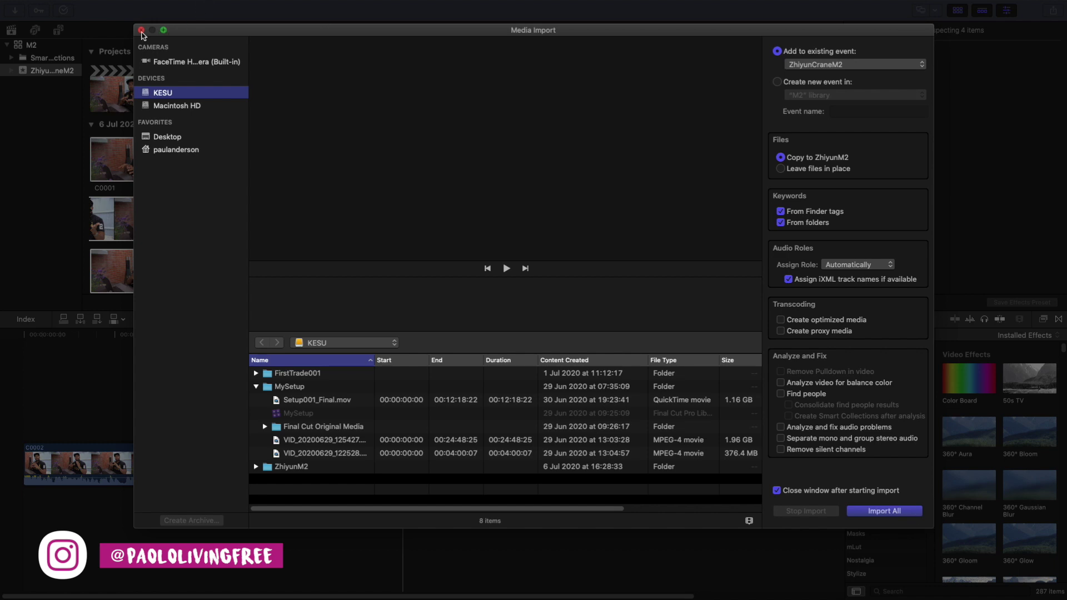
left_click(142, 32)
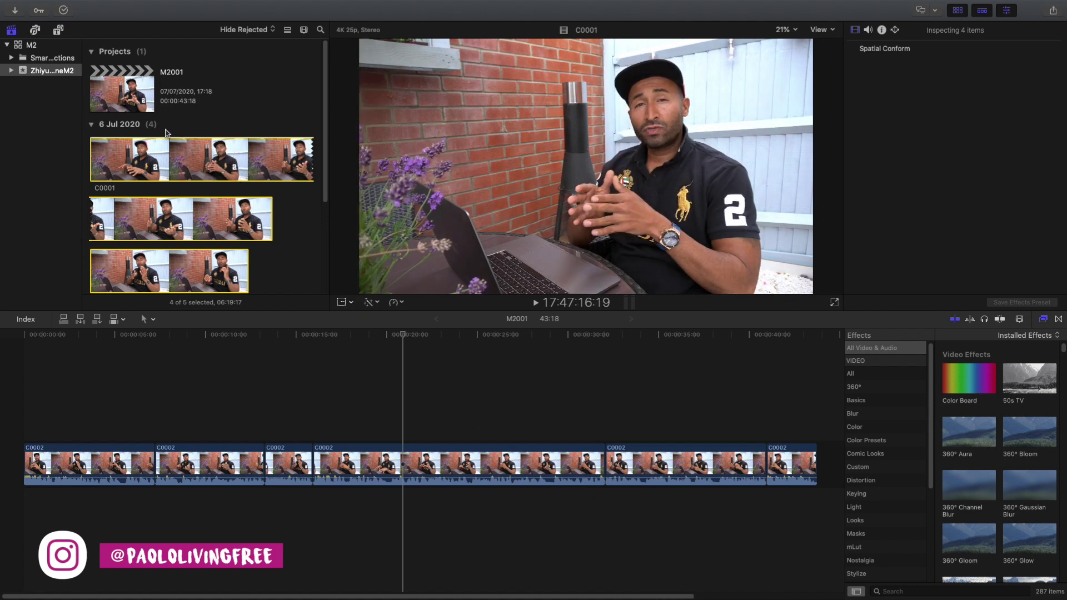
left_click(252, 103)
left_click_drag(184, 120, 299, 303)
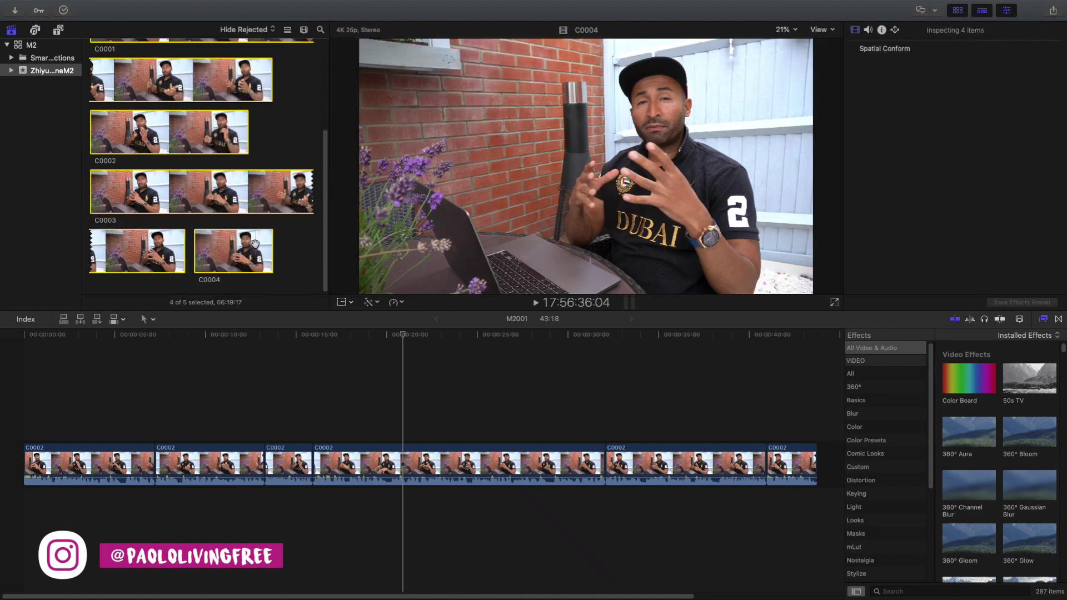
left_click(311, 422)
key("super+6")
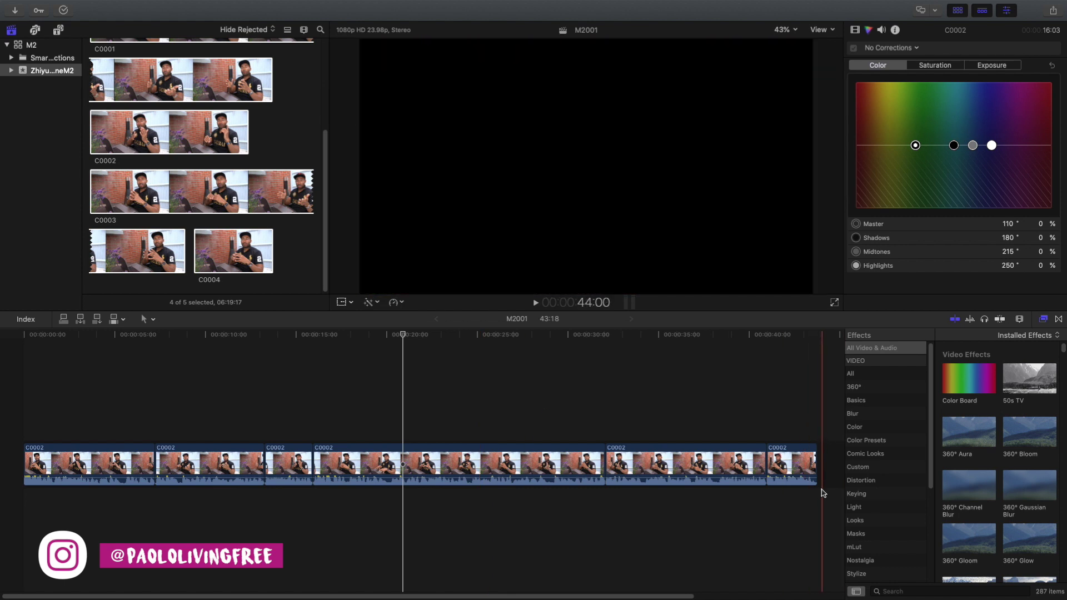
- Place the Long adjustment layer above the clips at the start of the timeline and extend it to the end of the last clip
left_click(58, 30)
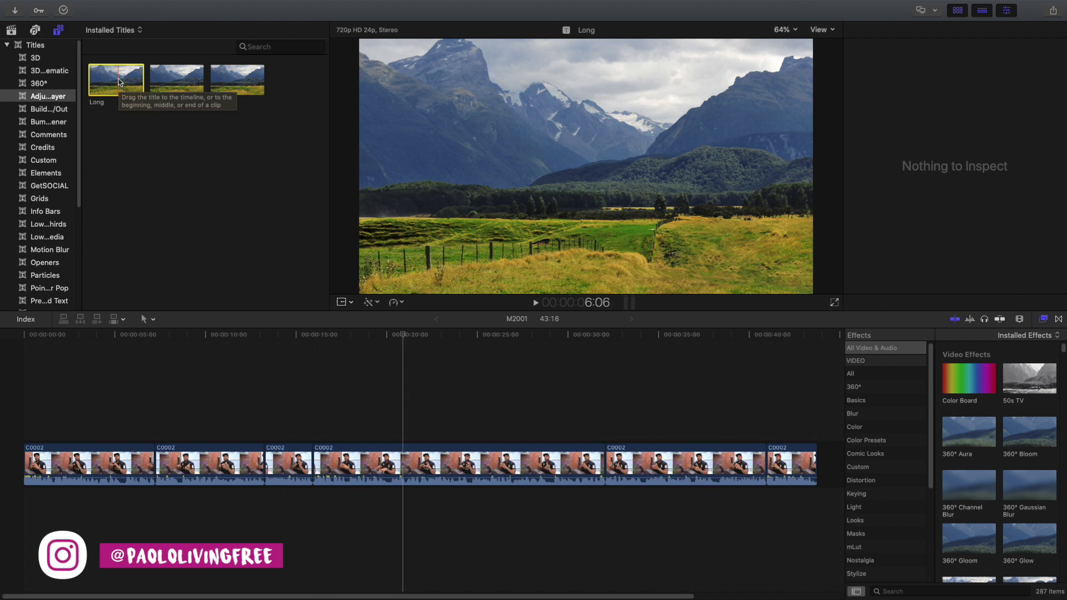
left_click(118, 82)
left_click_drag(118, 82, 3, 427)
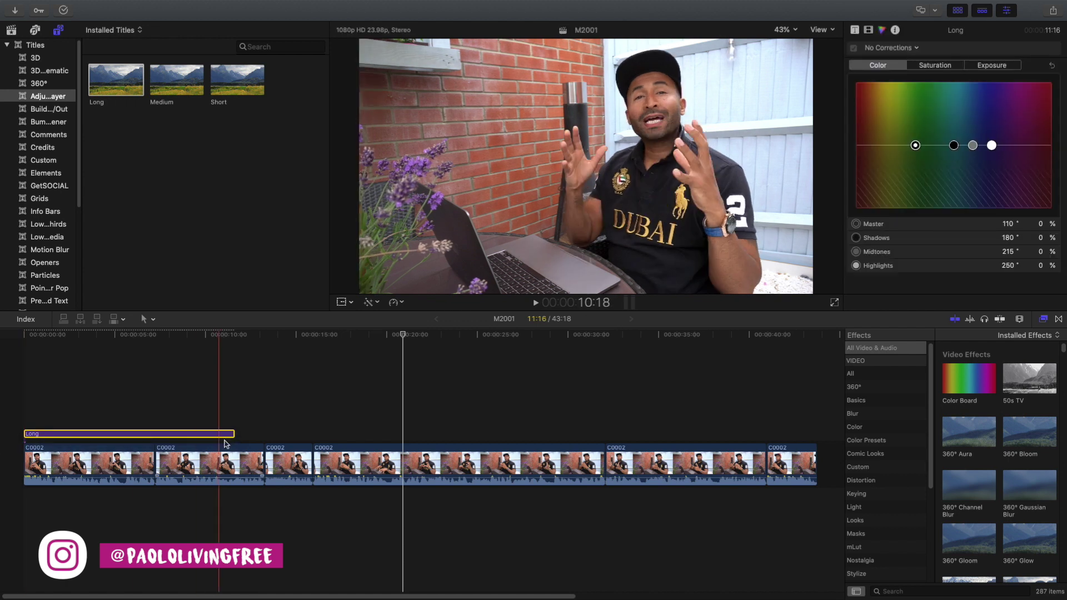
left_click_drag(236, 433, 816, 443)
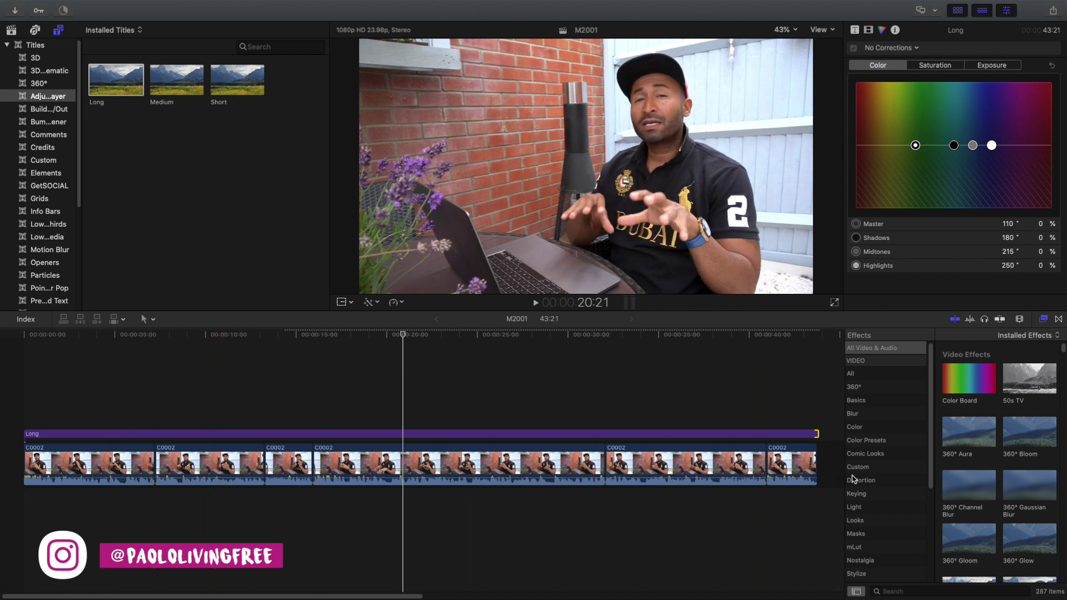
- Search the installed effects for "colo" and apply the Color Board effect twice to the Long adjustment layer
left_click(64, 435)
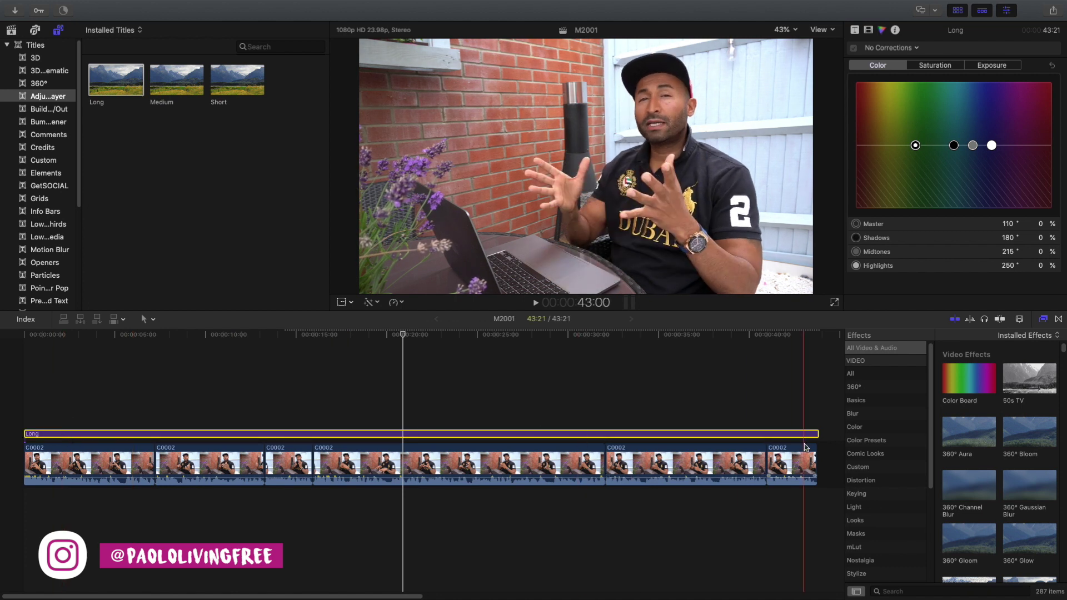
left_click(1047, 320)
left_click(1055, 320)
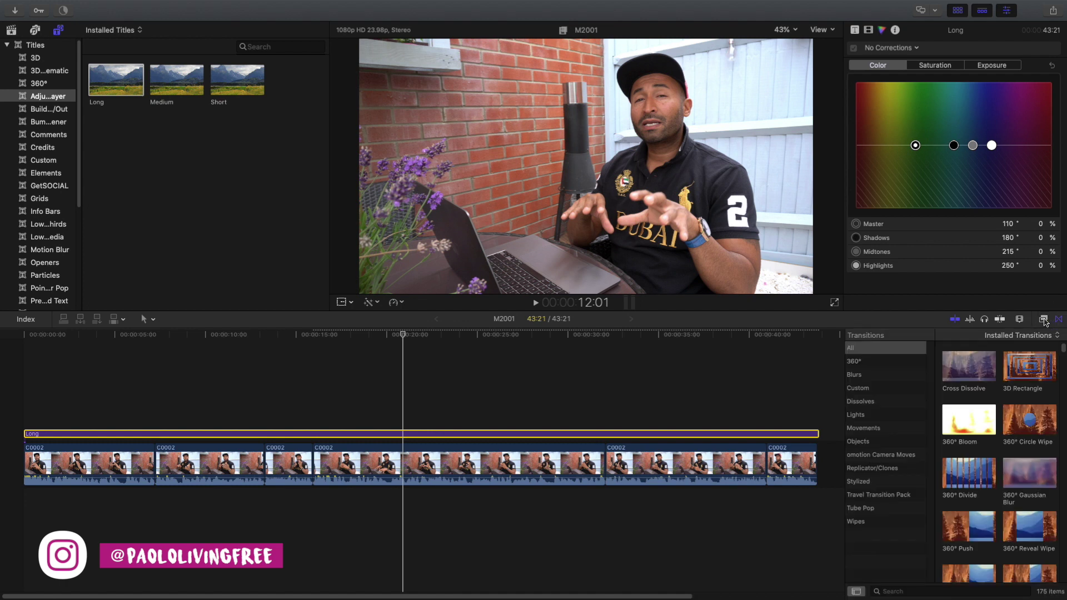
left_click(968, 377)
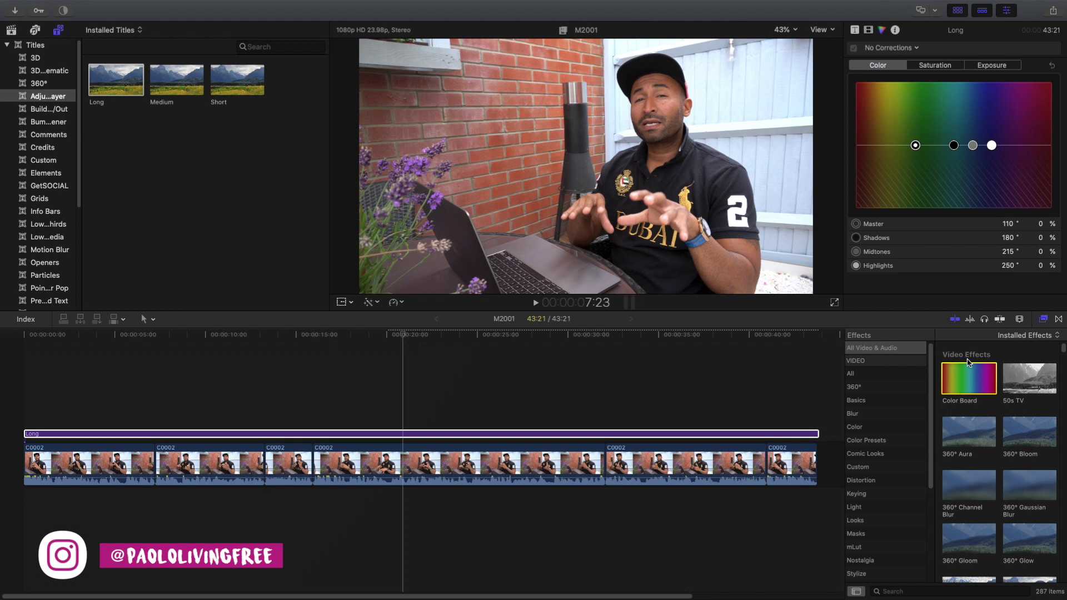
double_click(952, 396)
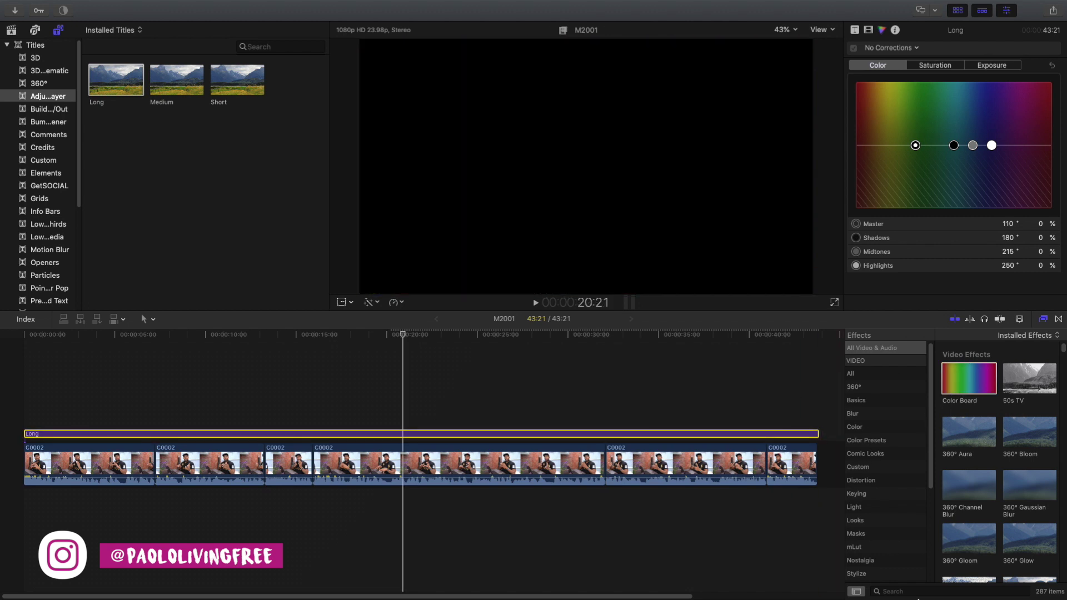
left_click(920, 592)
type("colo")
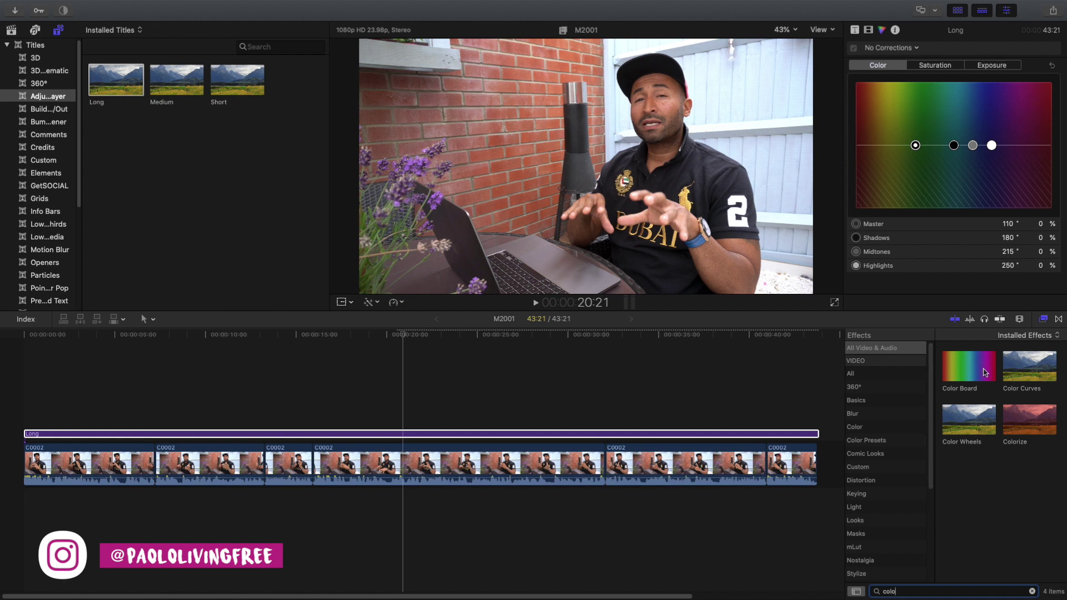
left_click_drag(981, 371, 739, 437)
left_click_drag(967, 372, 680, 436)
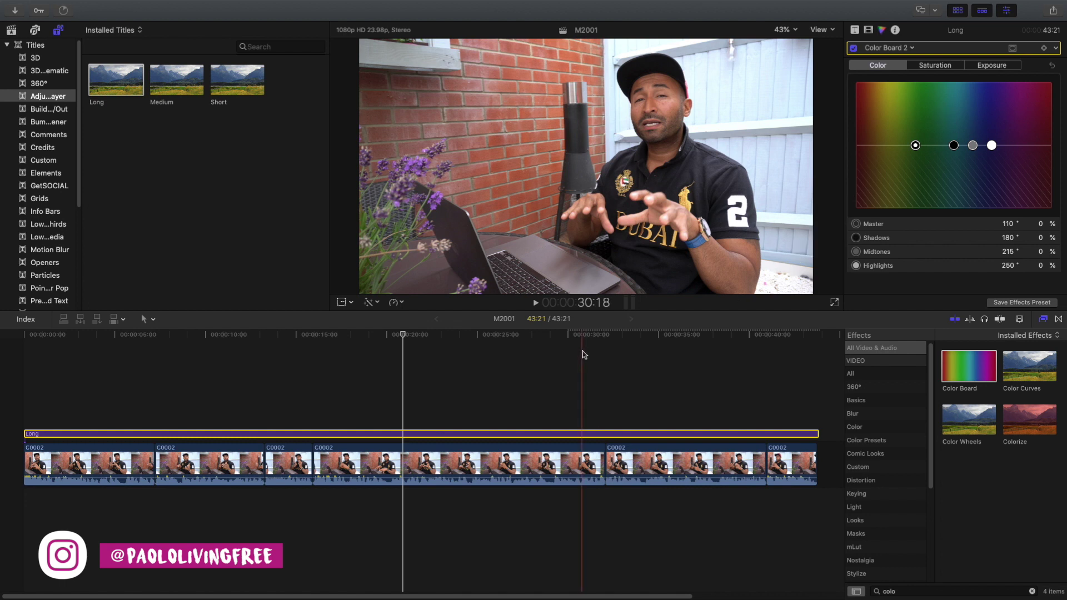
- Set the master exposure of Color Board 2 to -7%, checking the levels against the luma waveform scope
left_click(877, 43)
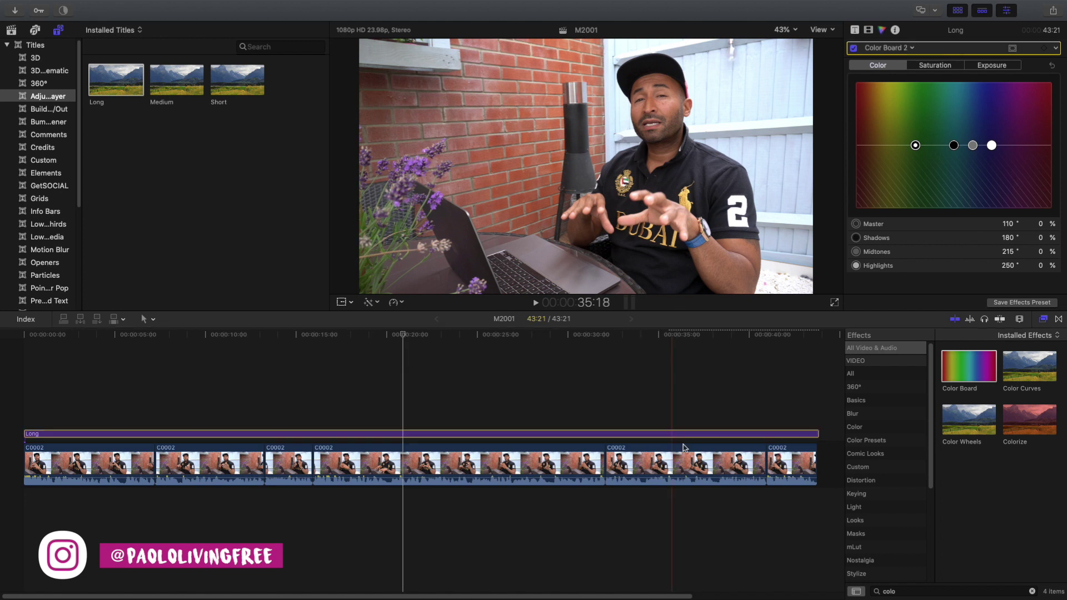
left_click(993, 65)
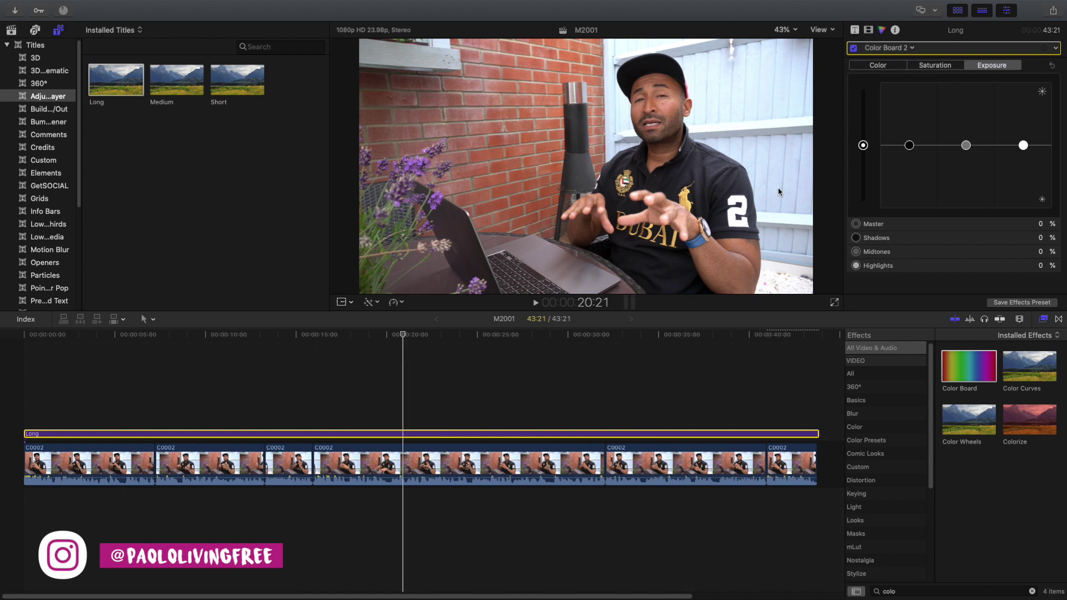
key("super+7")
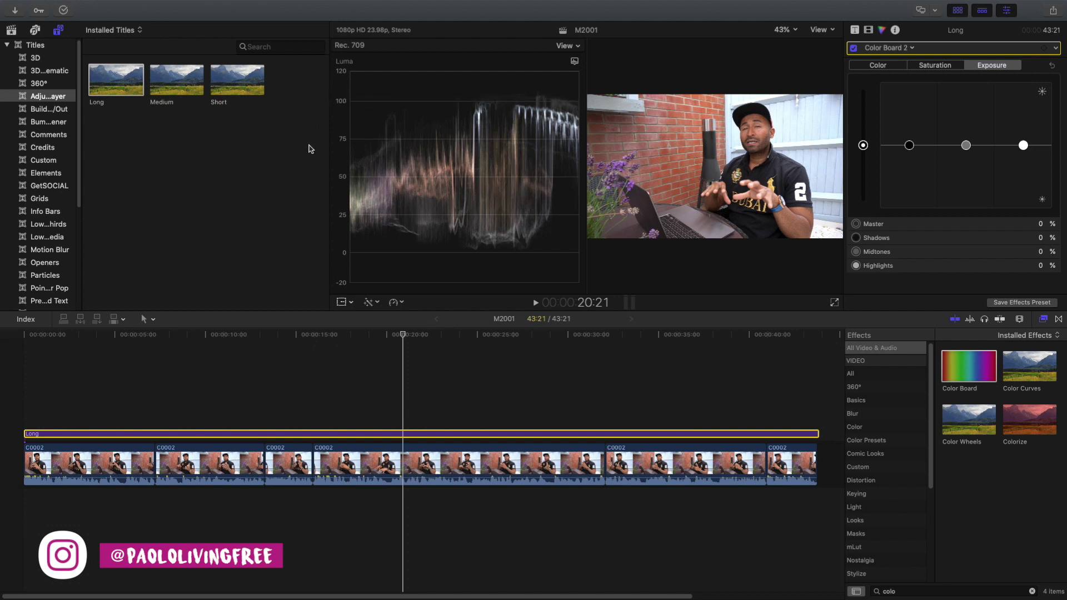
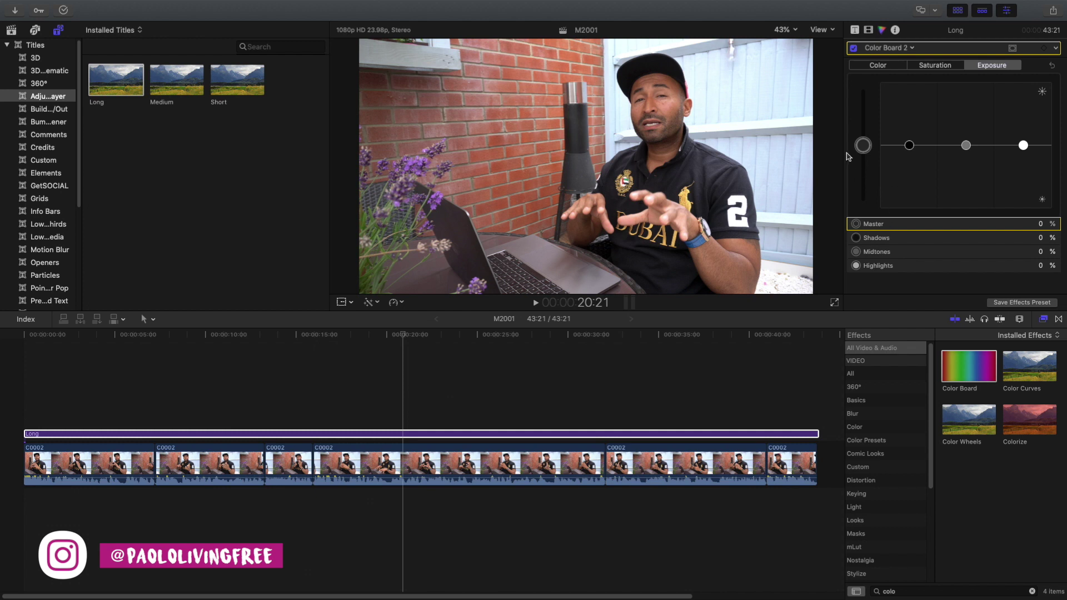
left_click_drag(863, 149, 864, 153)
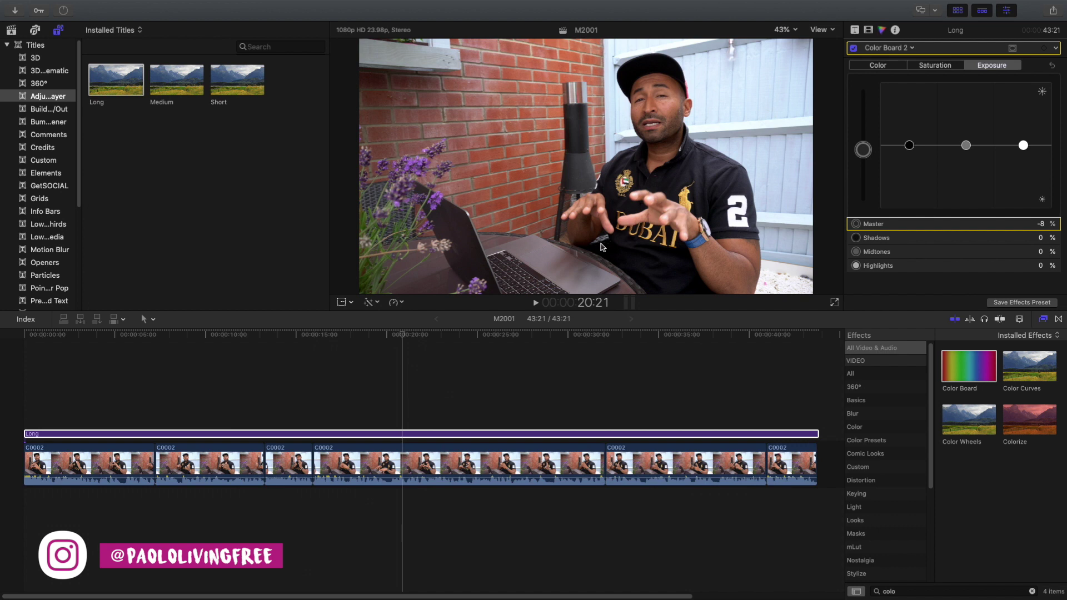
key("Up")
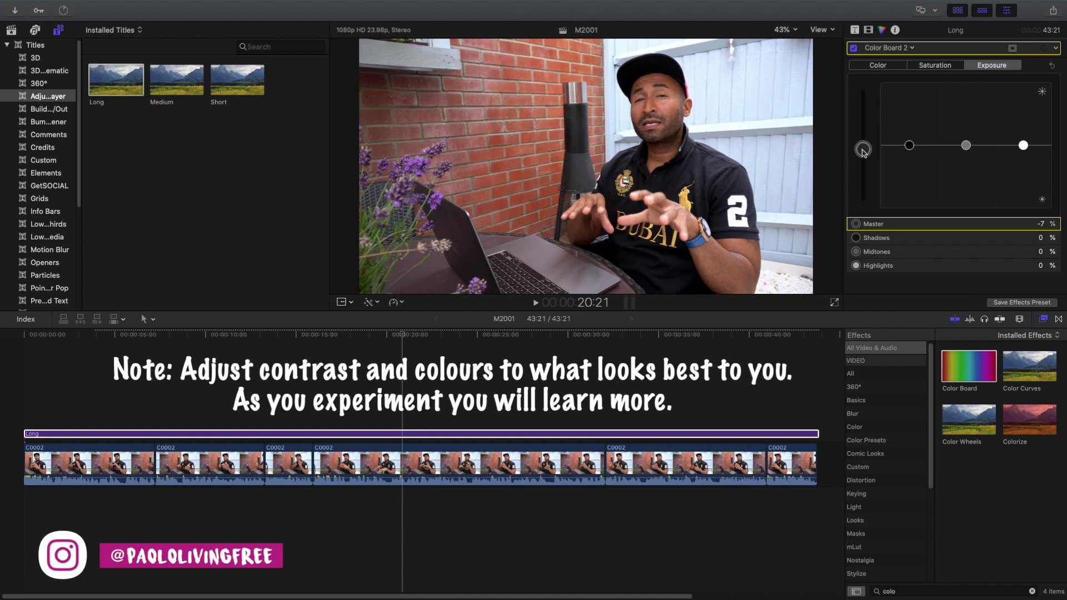
key("super+7")
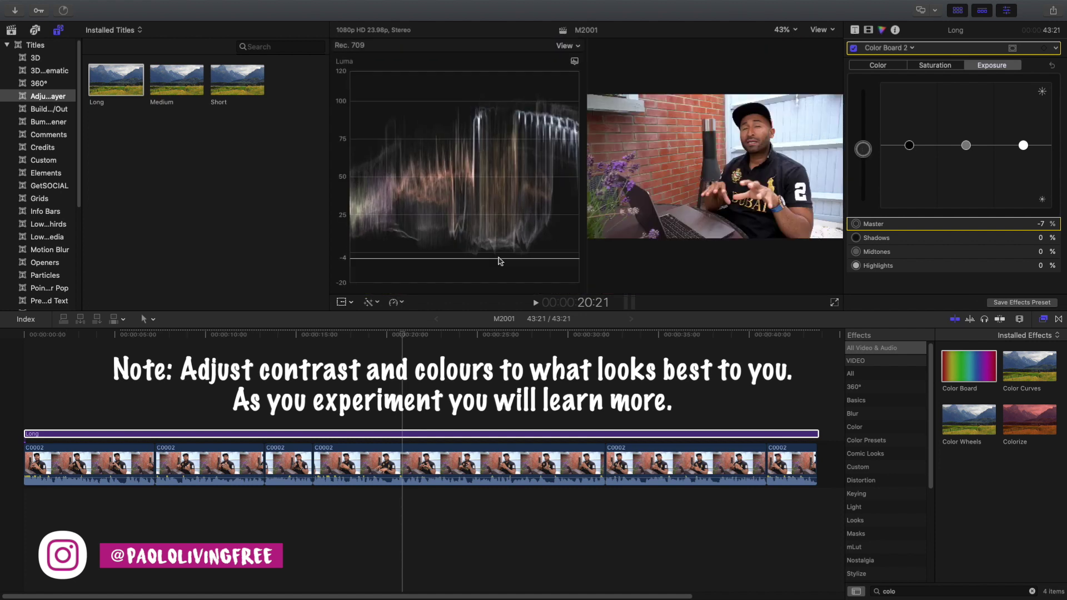
left_click_drag(500, 261, 462, 257)
key("super+7")
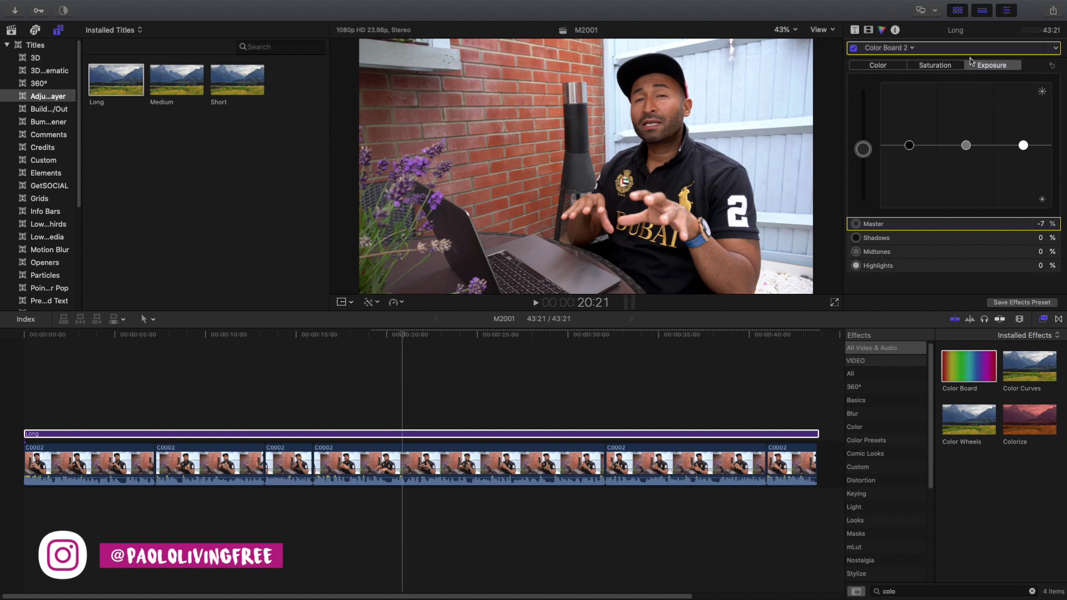
- Raise the master saturation of Color Board 2 to 23%
left_click(943, 66)
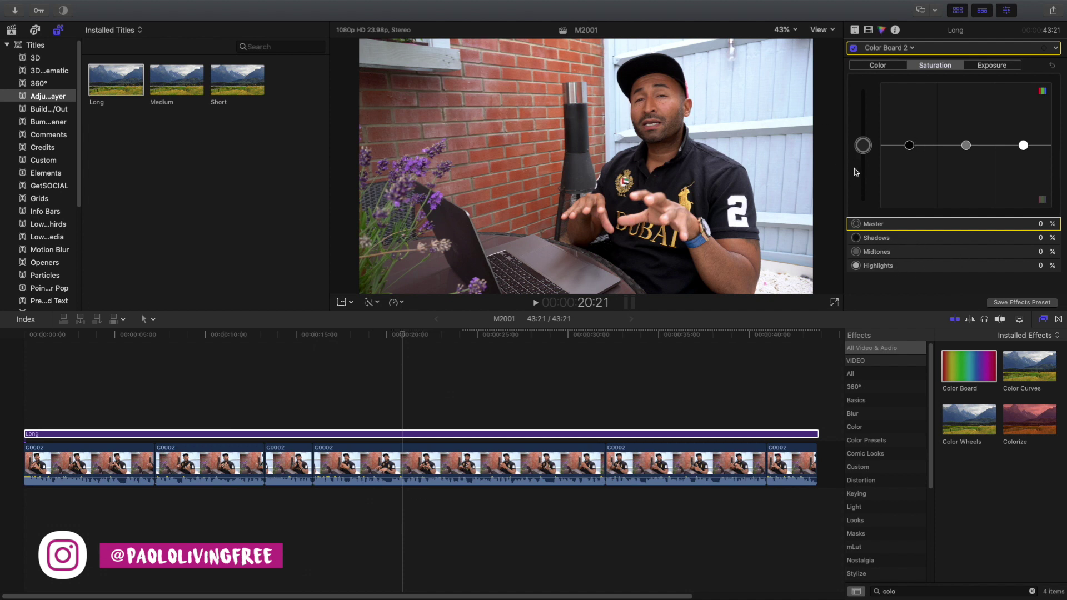
mouse_move(862, 147)
left_mouse_down()
mouse_move(863, 166)
mouse_move(879, 79)
mouse_move(865, 132)
left_mouse_up()
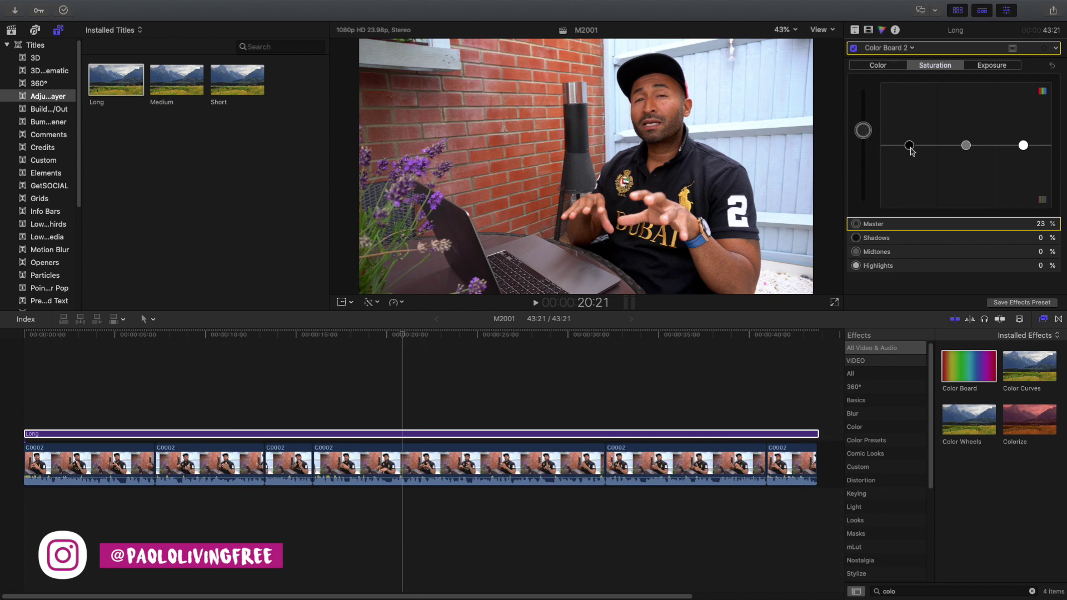
left_click(863, 131)
- Shift the master color of Color Board 2 toward orange, at 42° and 5%
left_click(877, 66)
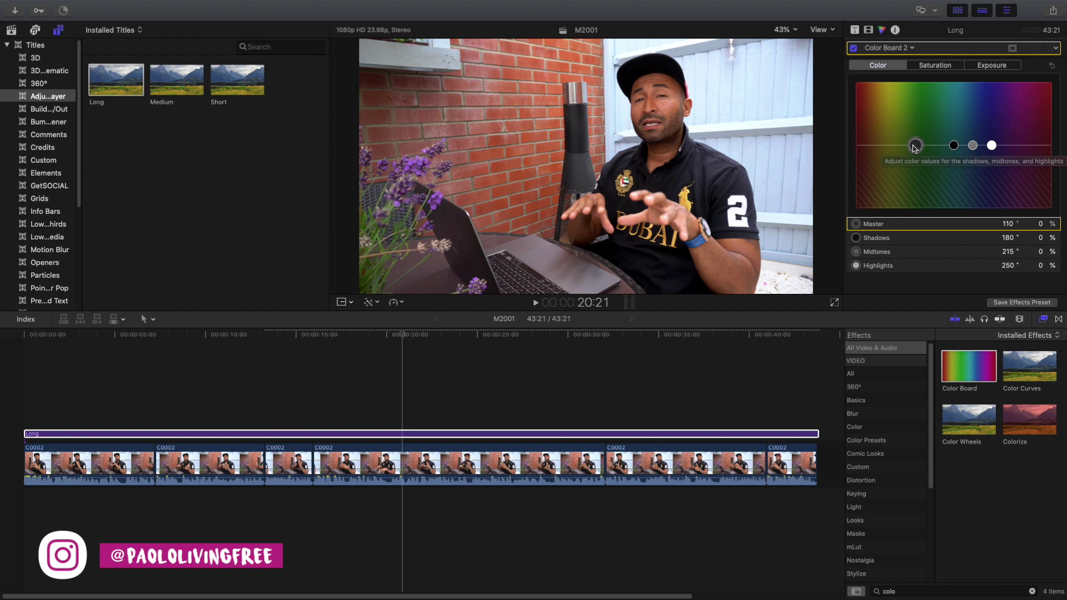
left_click_drag(915, 146, 892, 146)
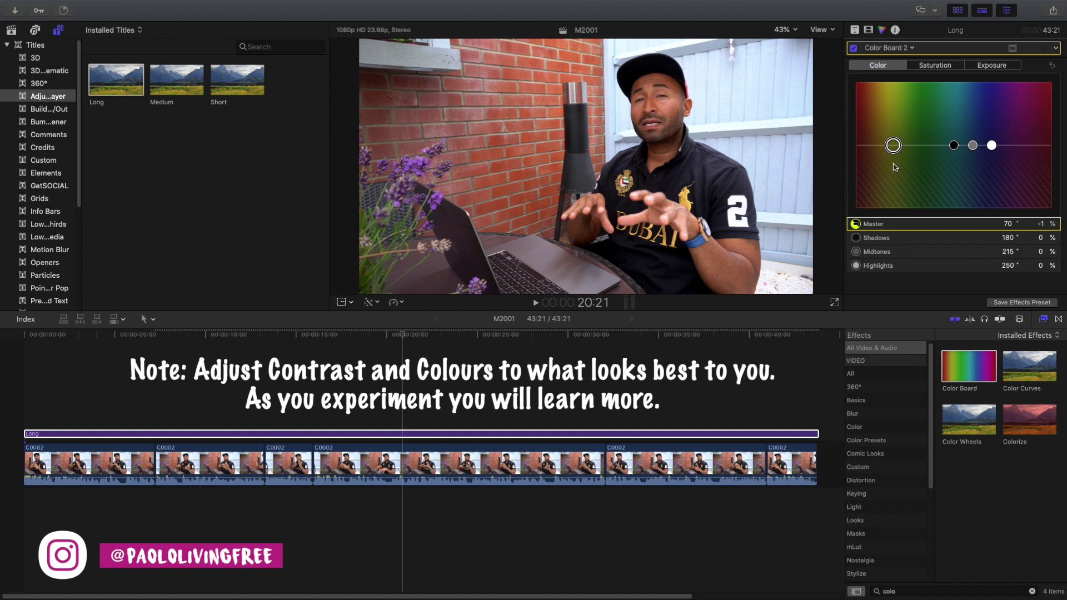
left_click_drag(893, 146, 879, 142)
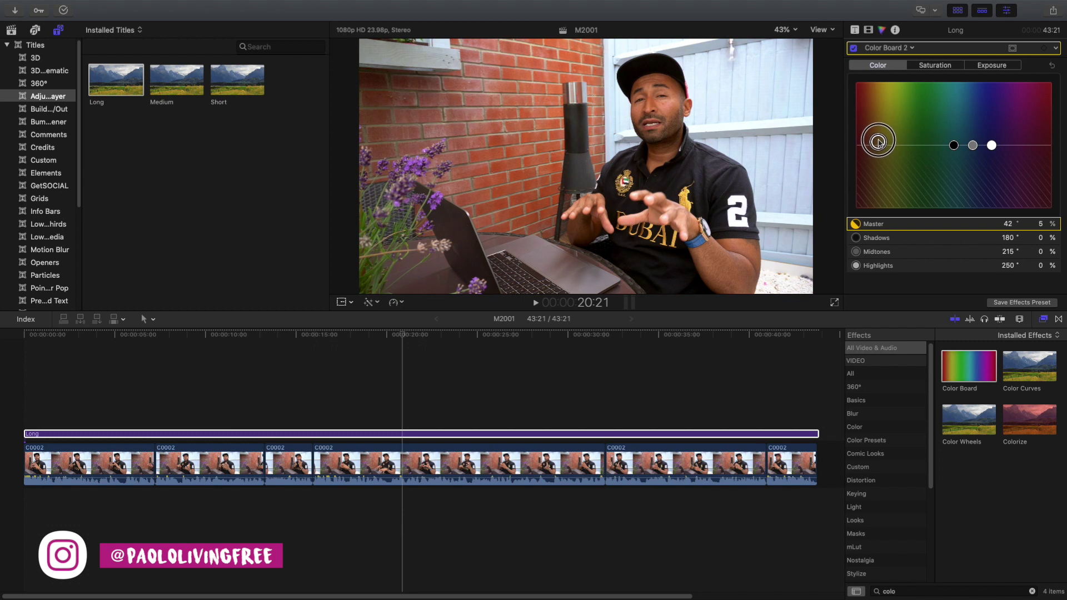
left_click_drag(878, 142, 878, 142)
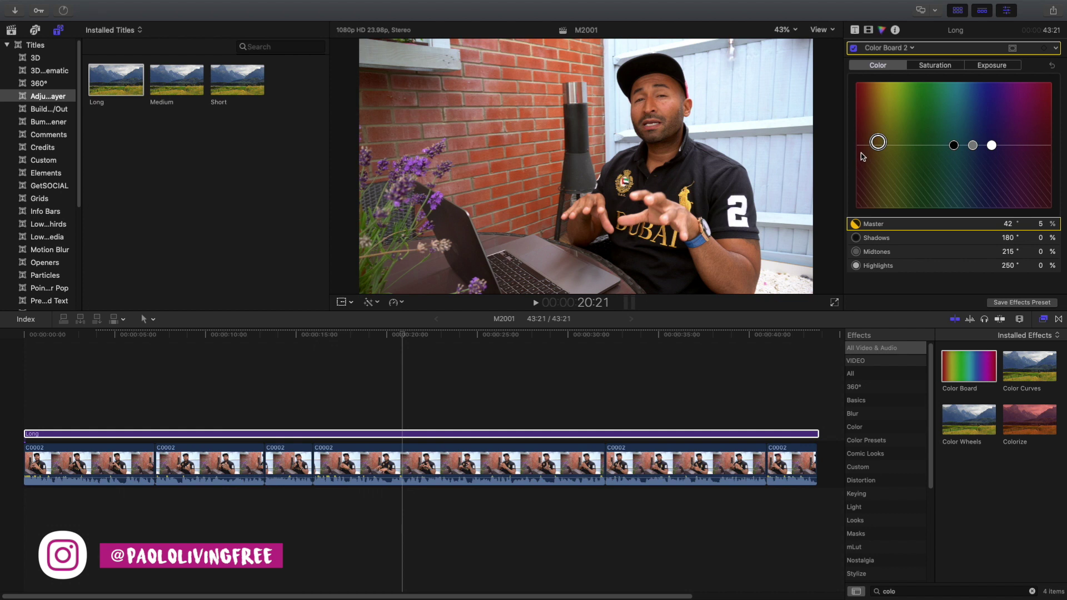
- Compare the footage before and after grading by toggling the adjustment layer's effects off and on, leaving them enabled
left_click(869, 31)
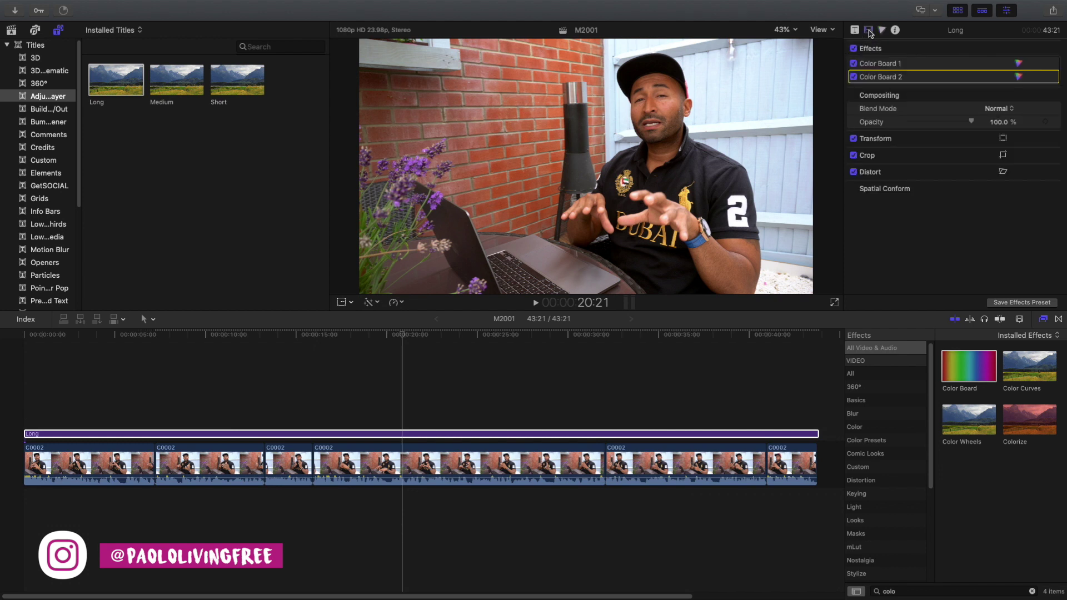
left_click(853, 49)
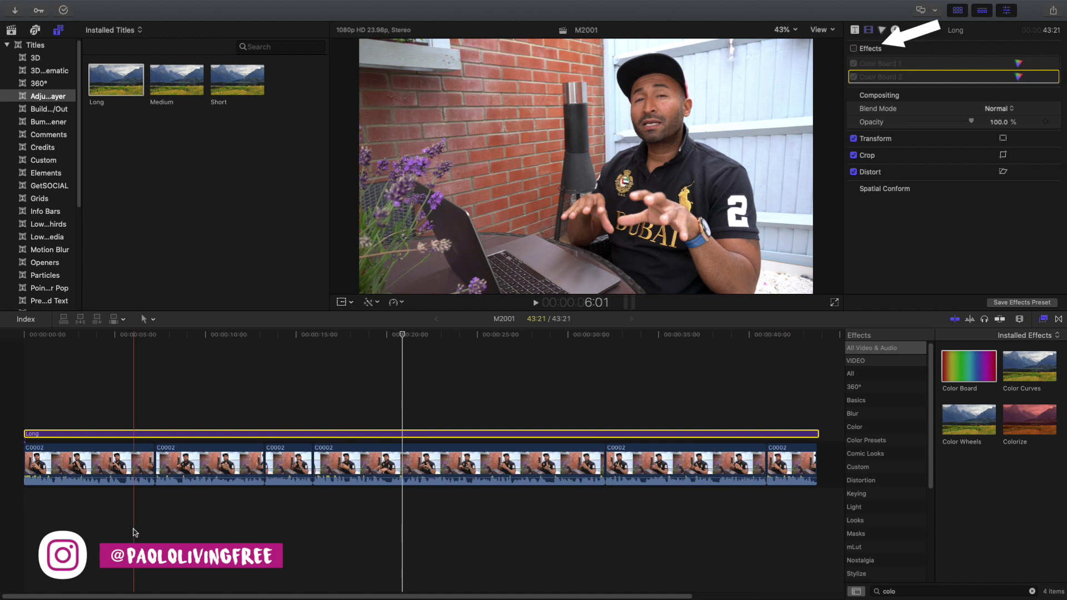
left_click(854, 49)
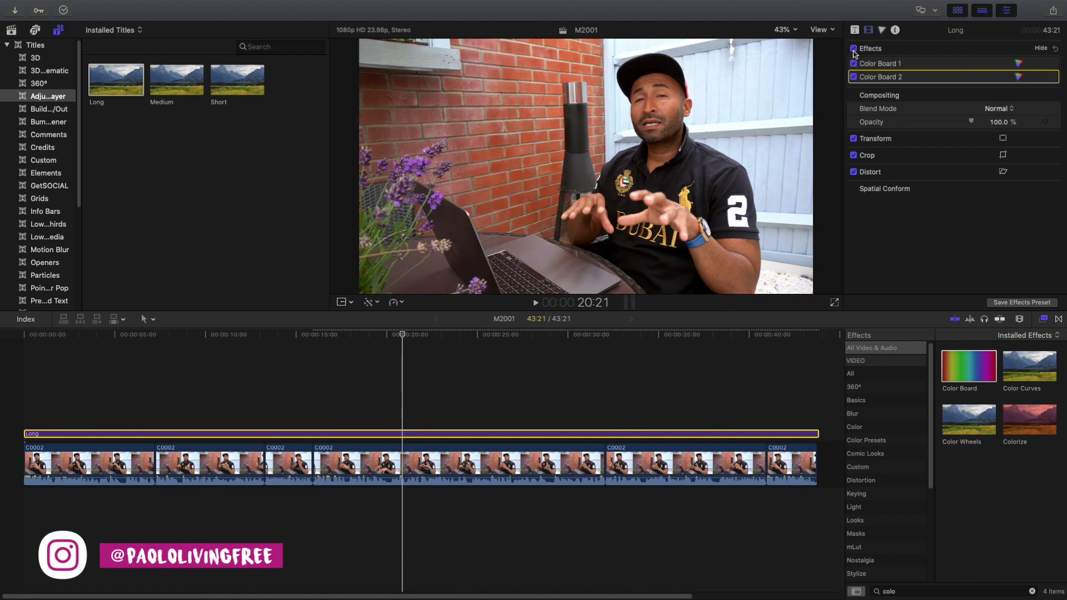
left_click(853, 49)
left_click(854, 49)
left_click(853, 49)
left_click(853, 49)
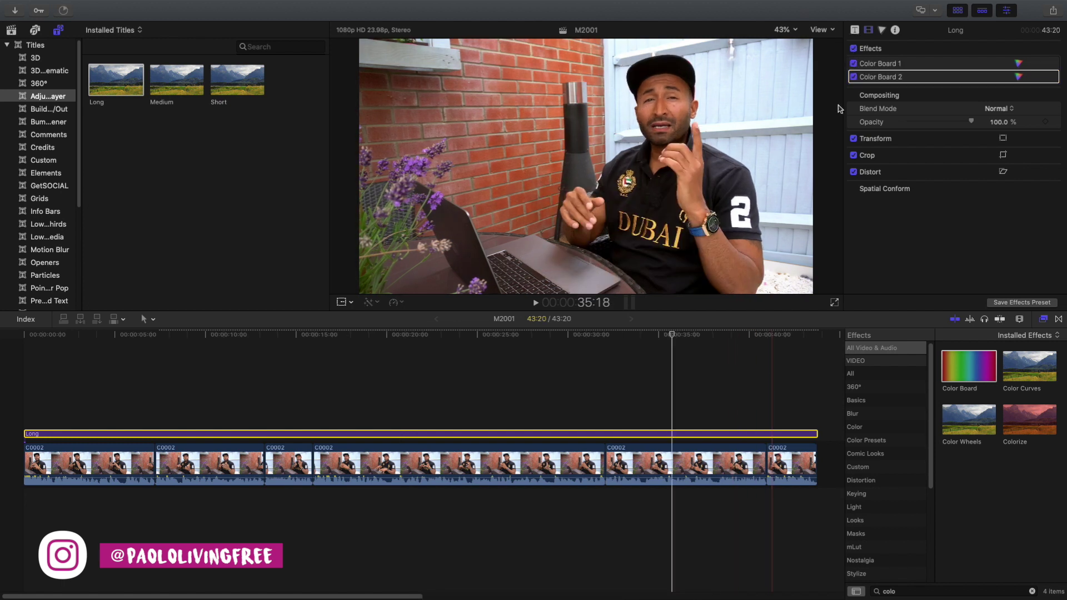
- Shift the master color of Color Board 2 toward teal, at 165° and 11%
left_click(883, 31)
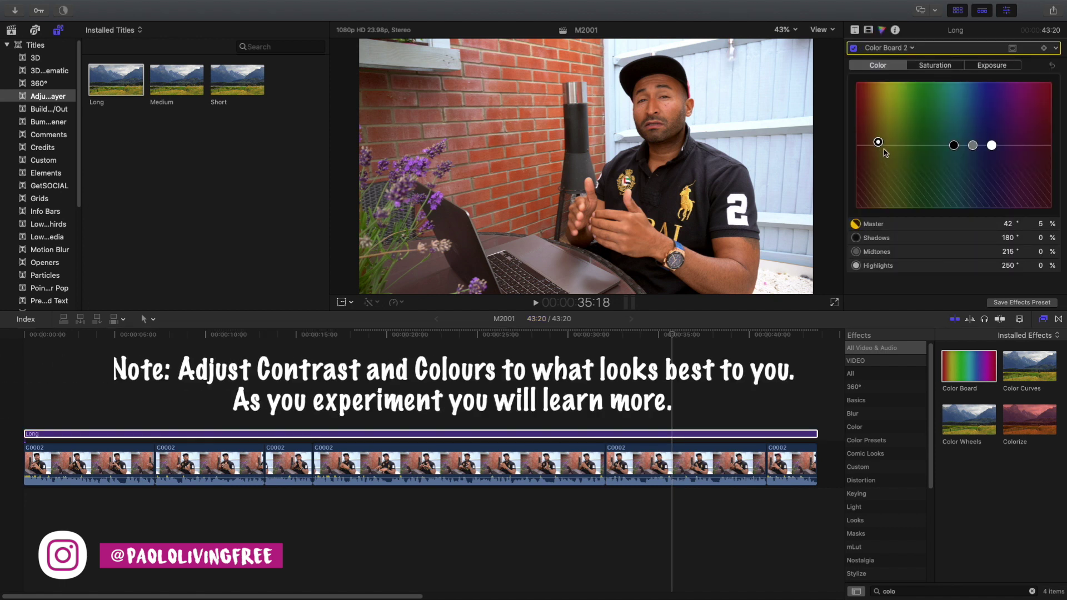
left_click_drag(878, 141, 947, 139)
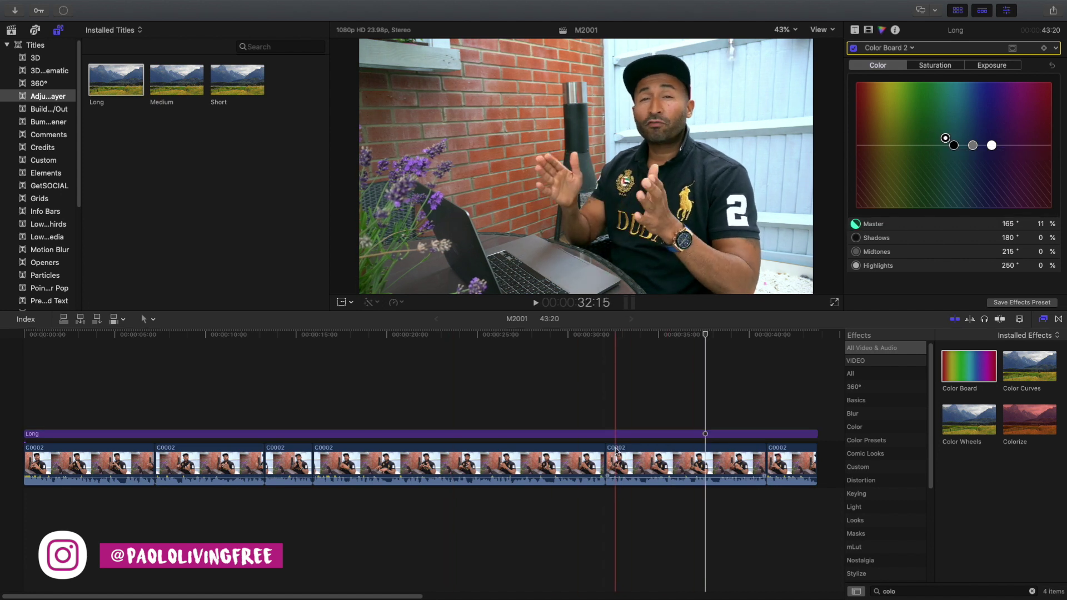
- Compare the footage with the adjustment layer's effects off and on, and review the exposure and saturation corrections across the clips
left_click(233, 433)
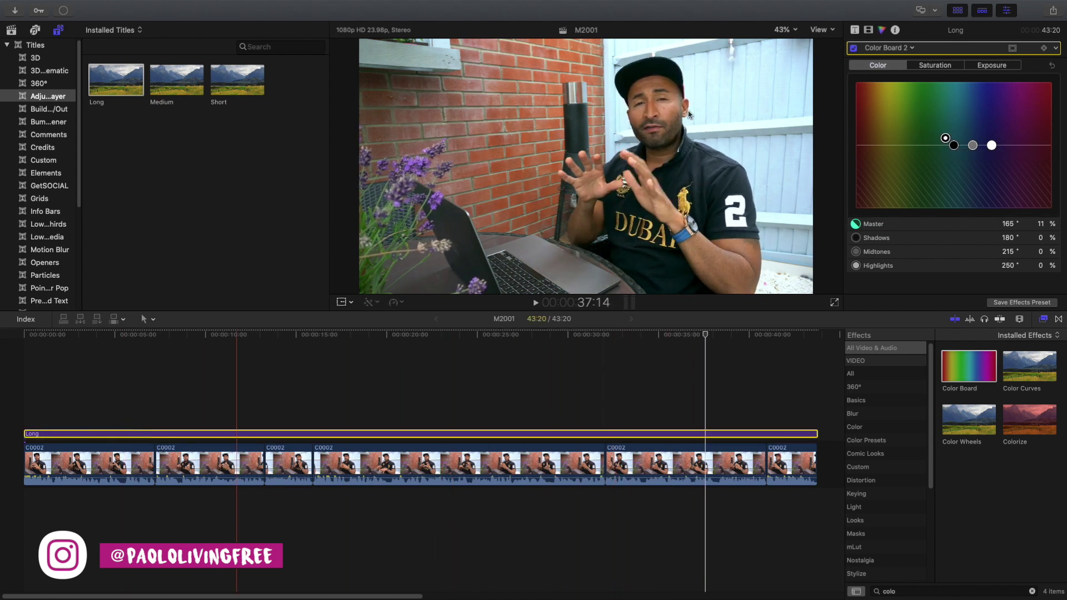
left_click(869, 30)
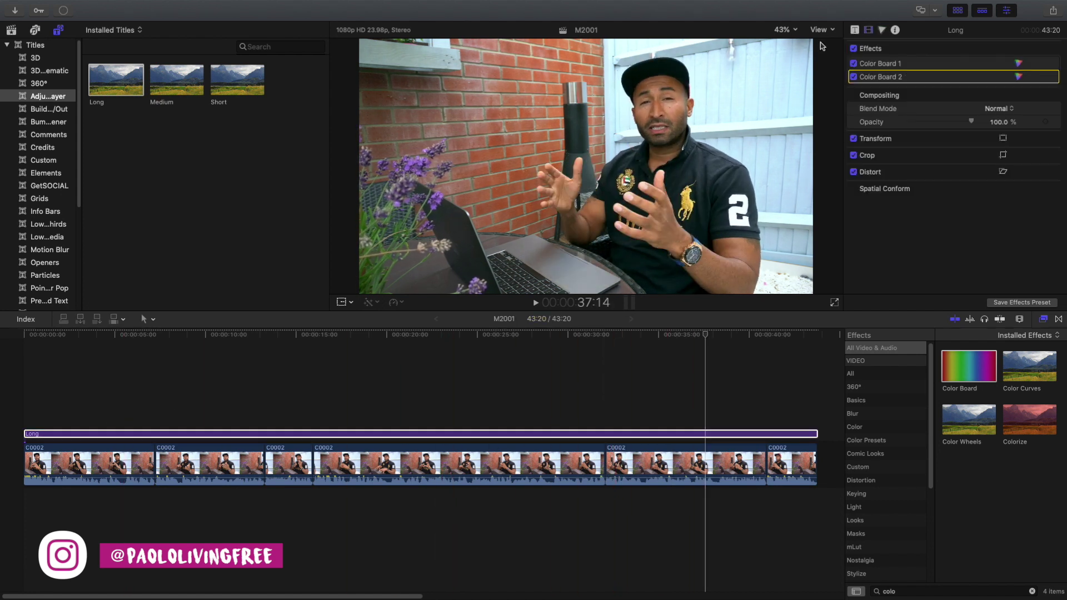
left_click(853, 49)
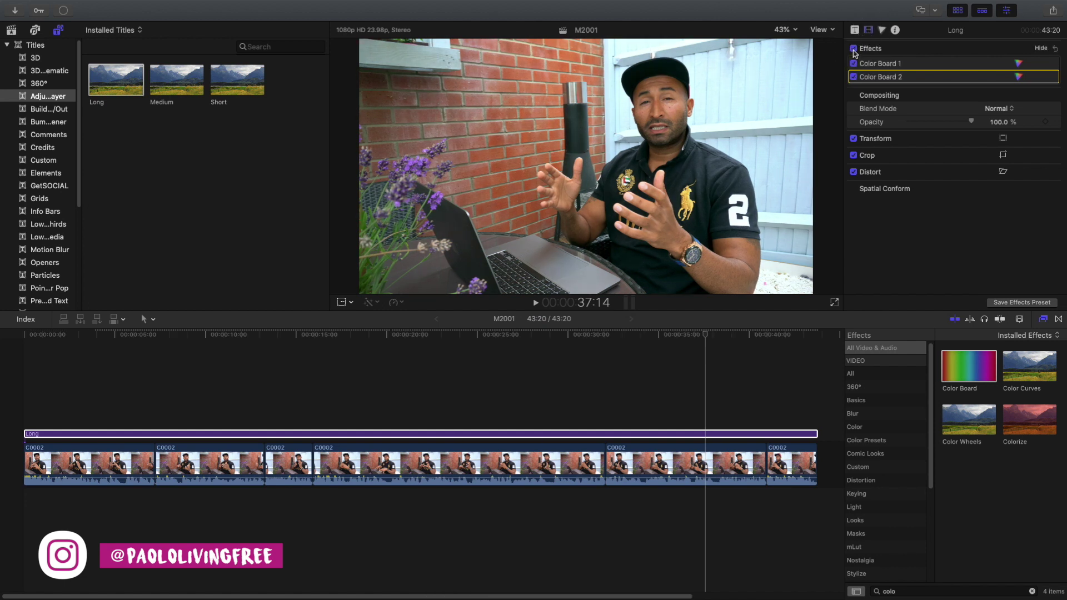
left_click(882, 29)
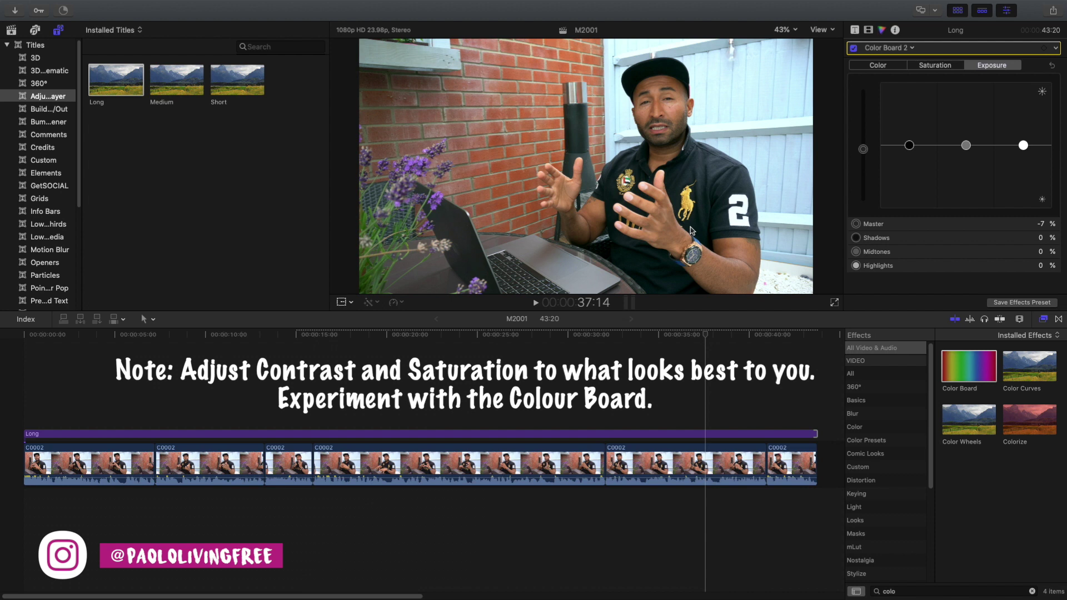
key("ctrl+super+s")
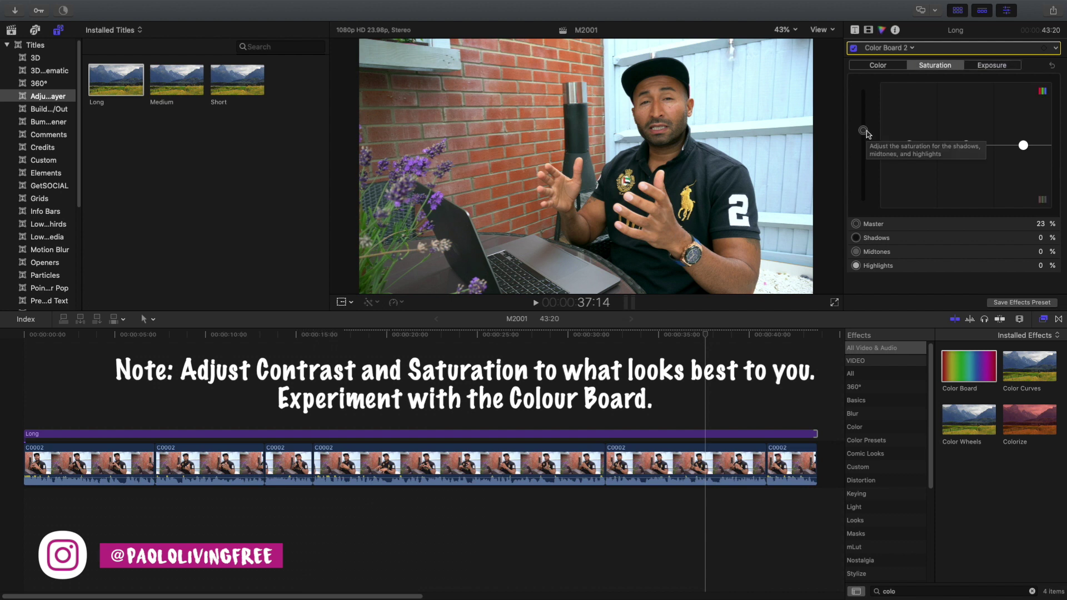
left_click(567, 334)
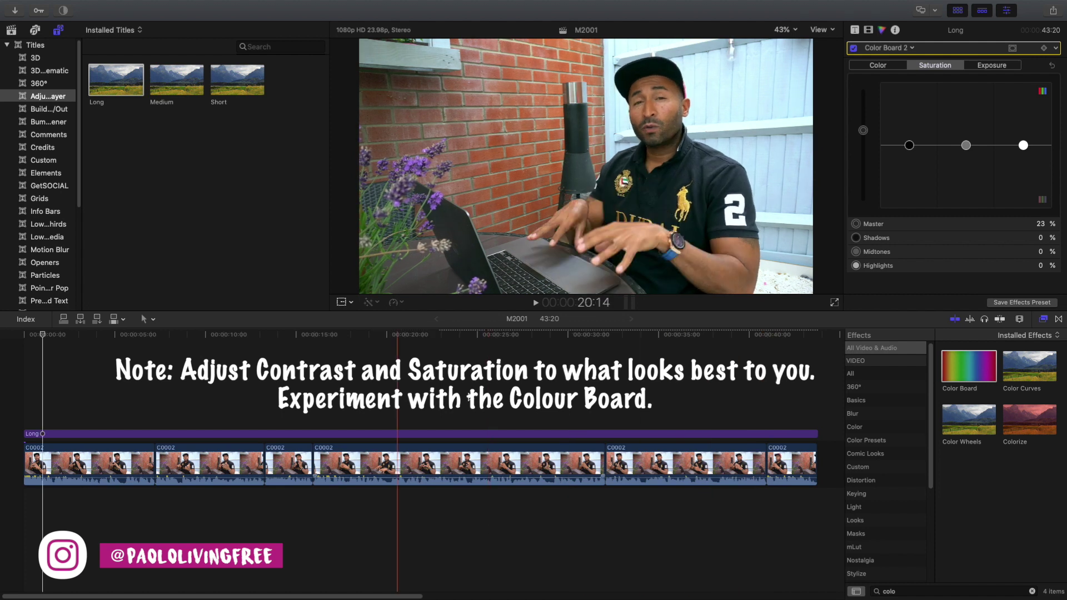
left_click(43, 389)
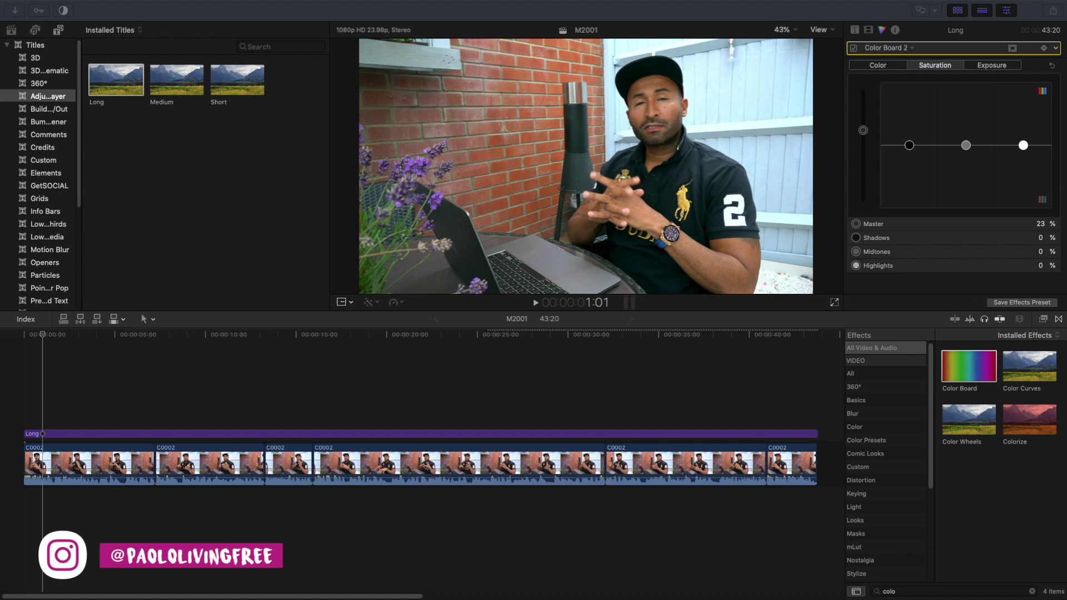
- Add the song Don't Wanna Sleep from the music library beneath the video clips, starting at the beginning of the timeline
left_click_drag(1035, 189, 2, 514)
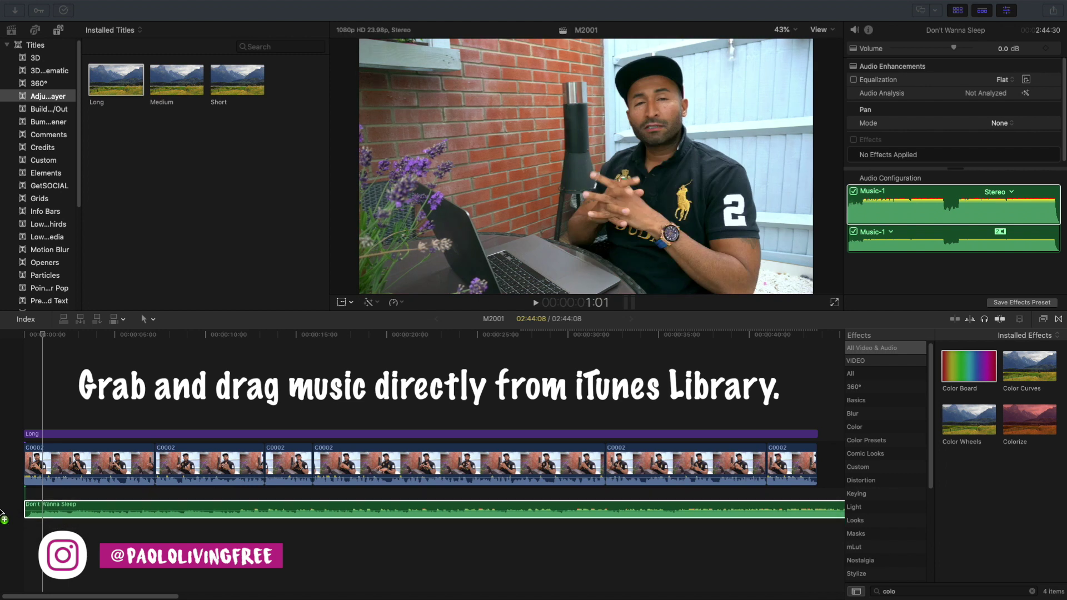
left_click(126, 502)
left_click(675, 500)
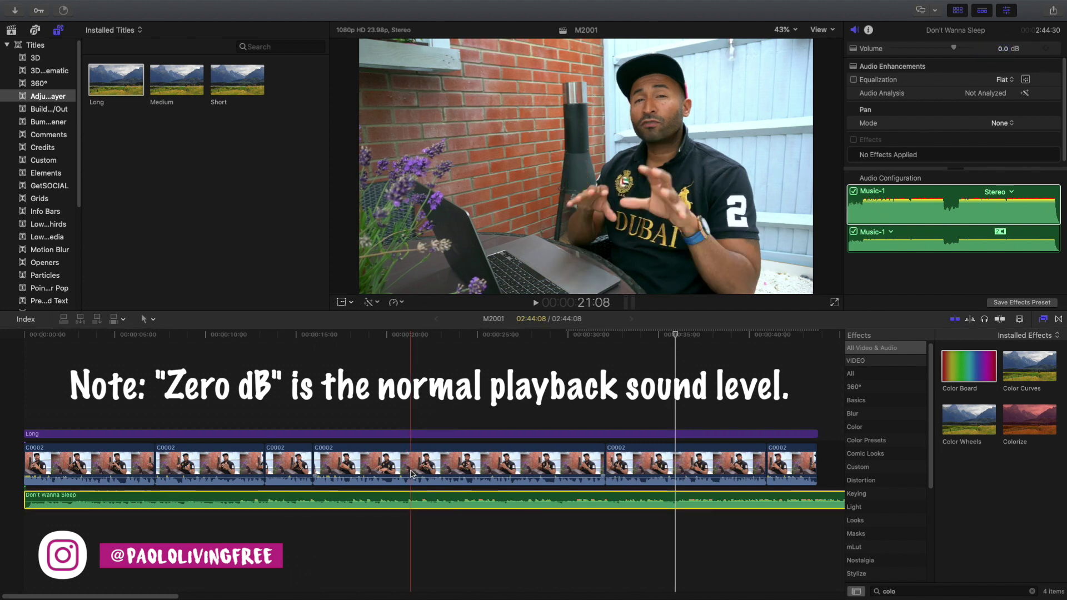
- Play the opening of the footage with the music to judge its level against the voice
left_click(62, 524)
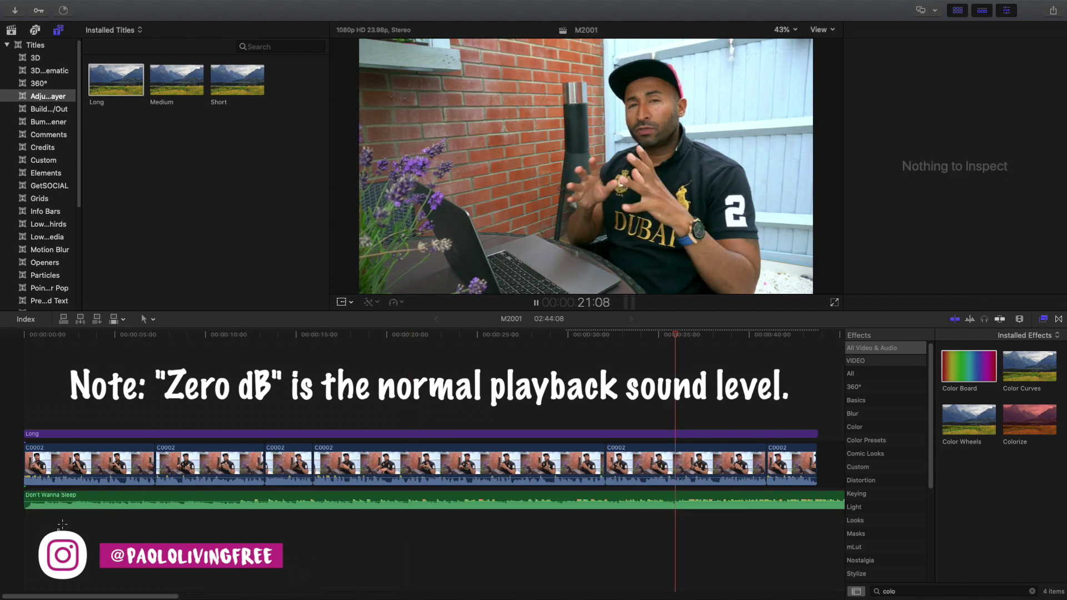
left_click(68, 515)
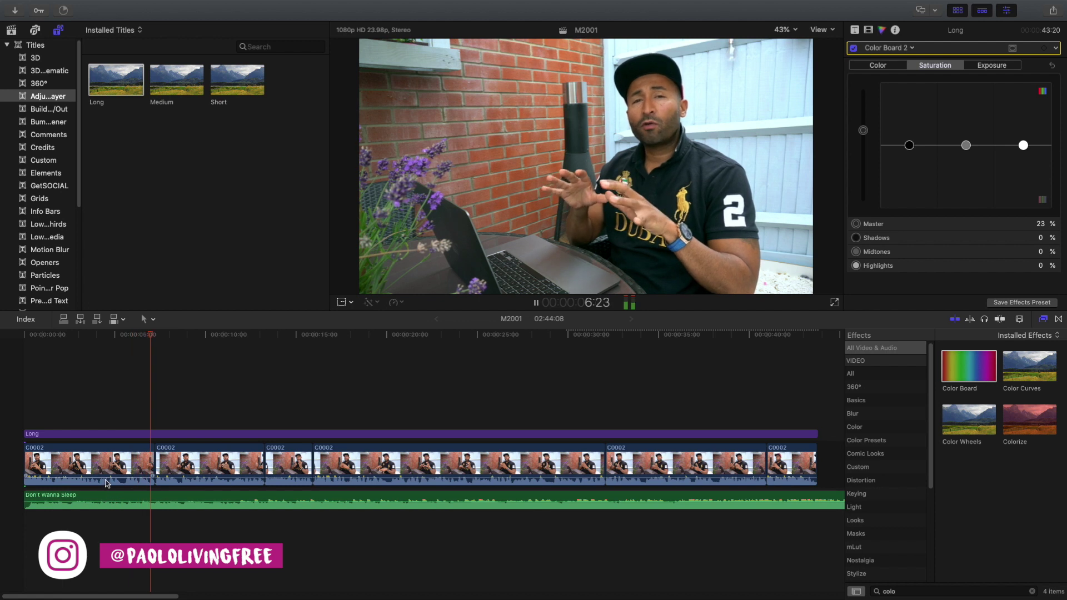
key("space")
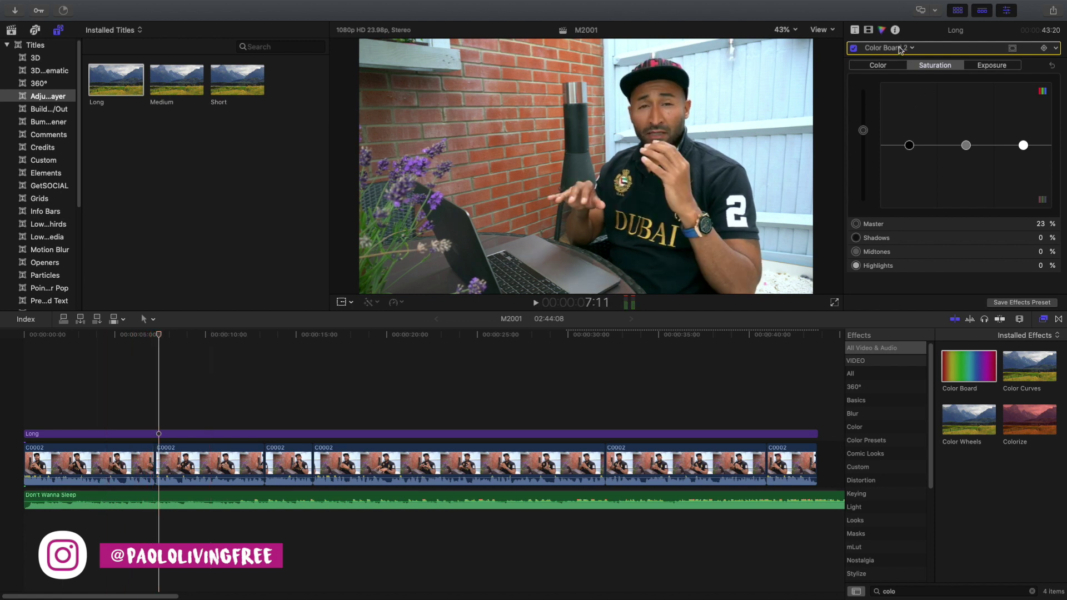
- Set the volume of the Don't Wanna Sleep music clip to -25 dB and play the opening to check the balance
left_click(384, 500)
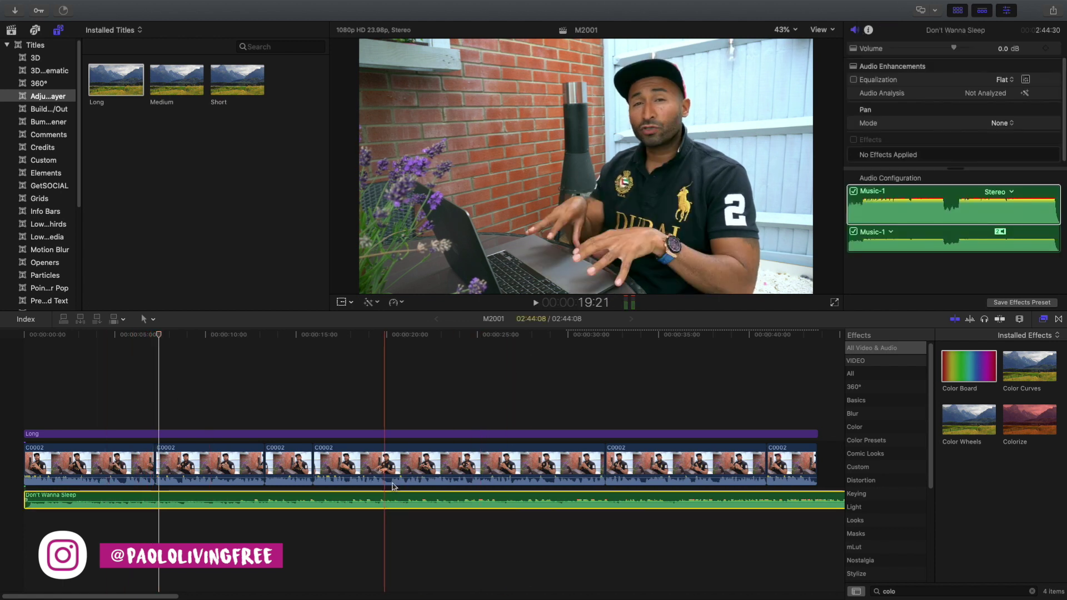
left_click(1005, 50)
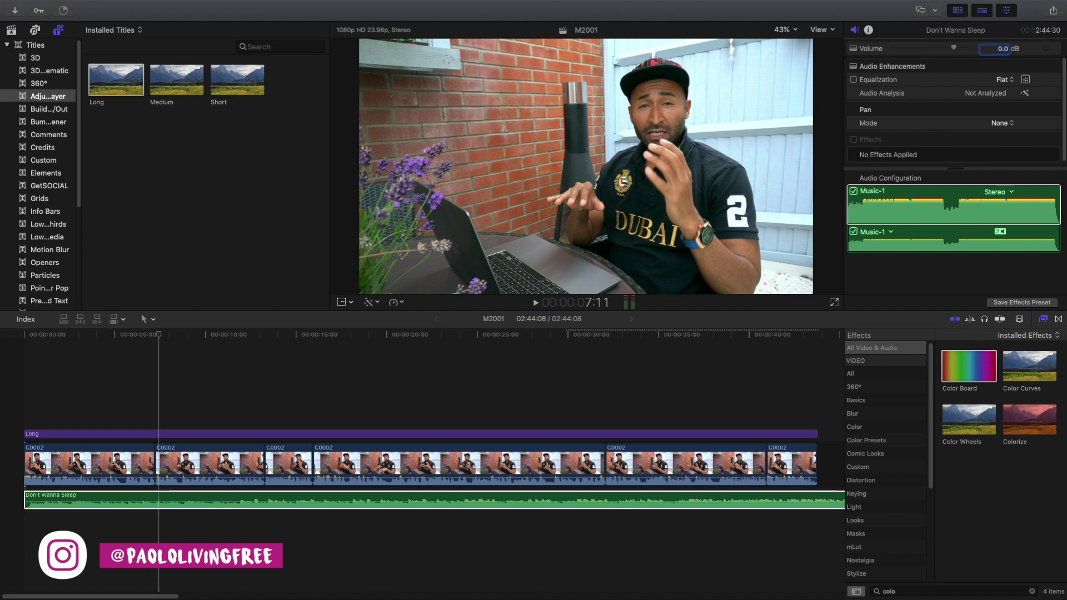
type("-25")
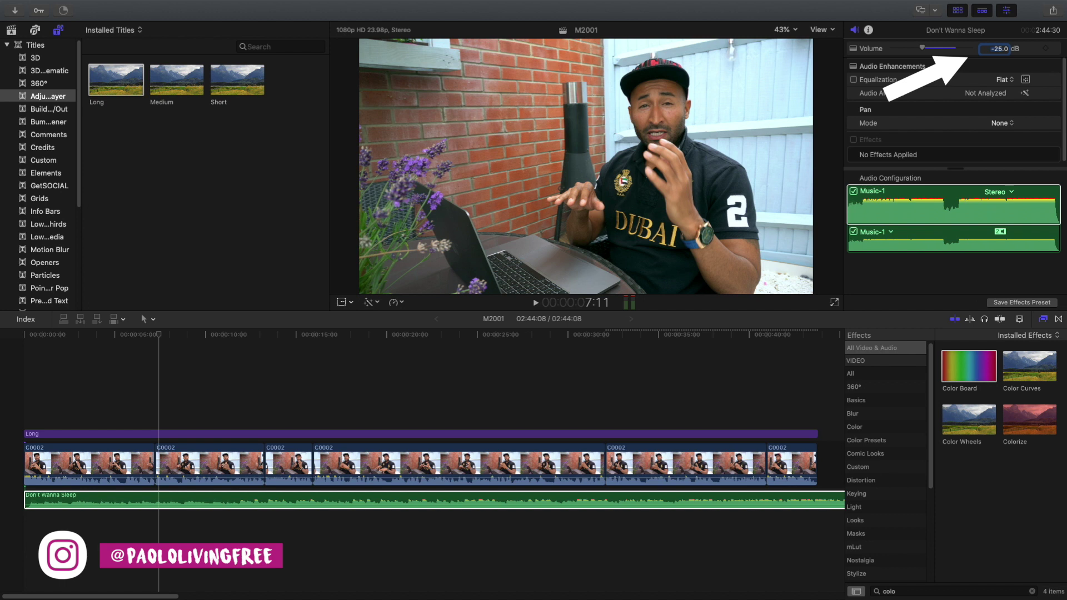
key("Return")
left_click(63, 528)
key("space")
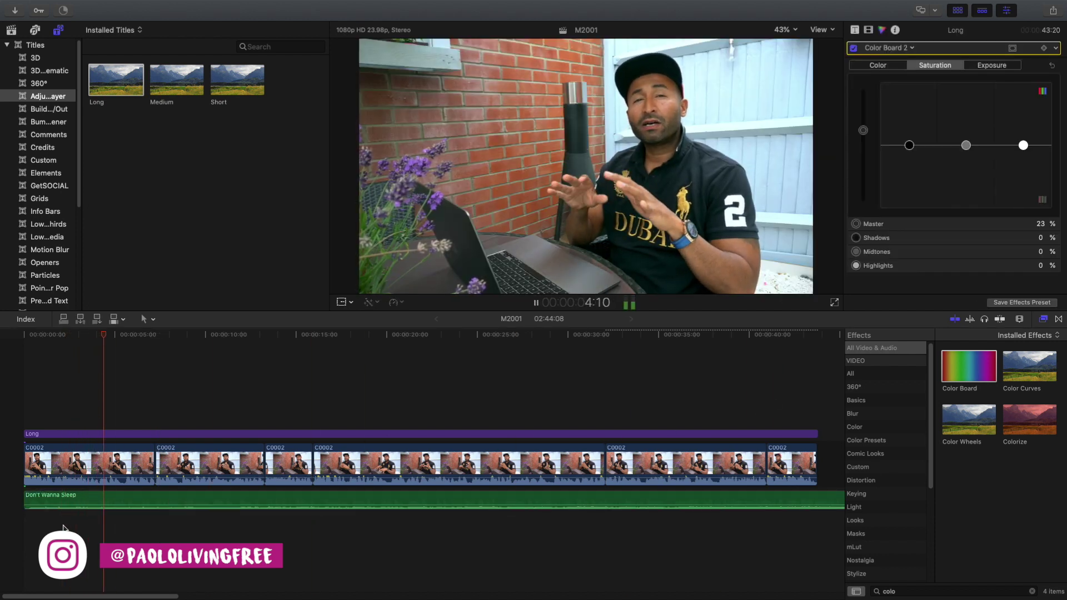
key("space")
- Cut the music clip at the end of the last video clip and delete the excess part
left_click(70, 490)
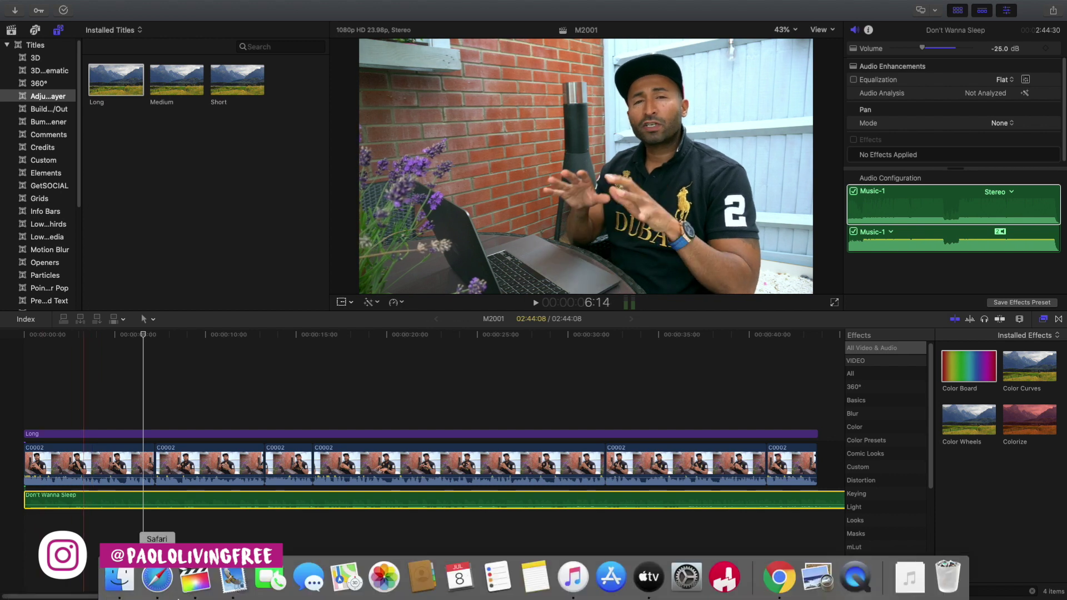
left_click(973, 68)
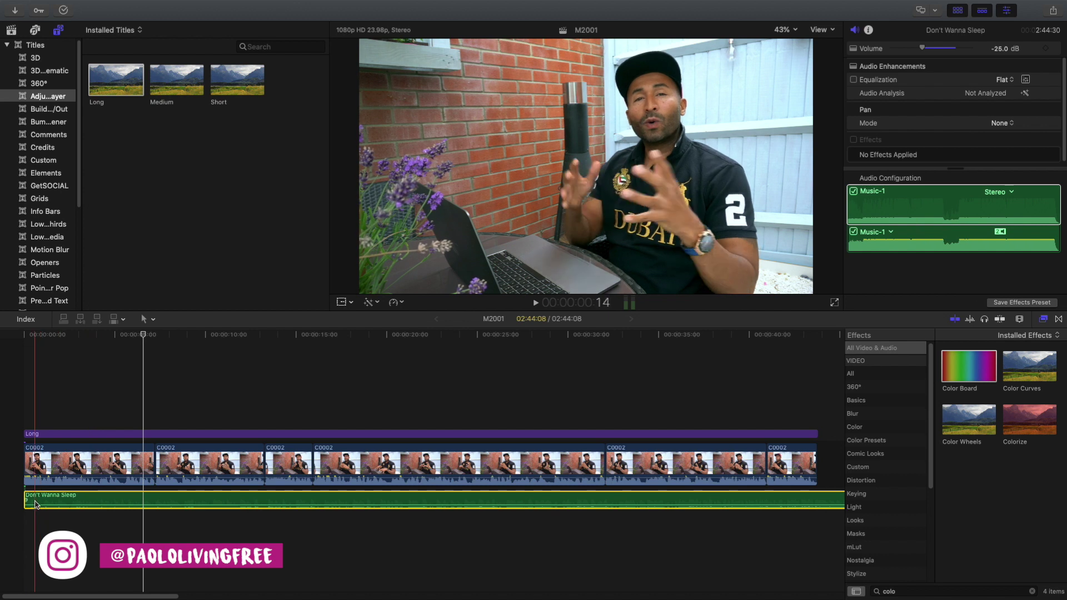
left_click(137, 432)
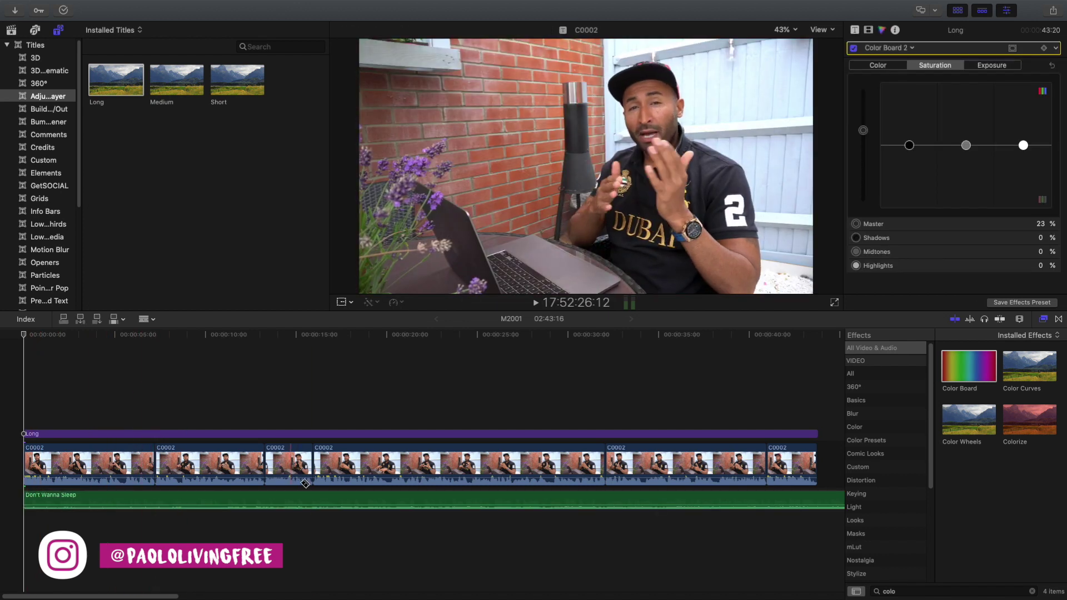
left_click(822, 500)
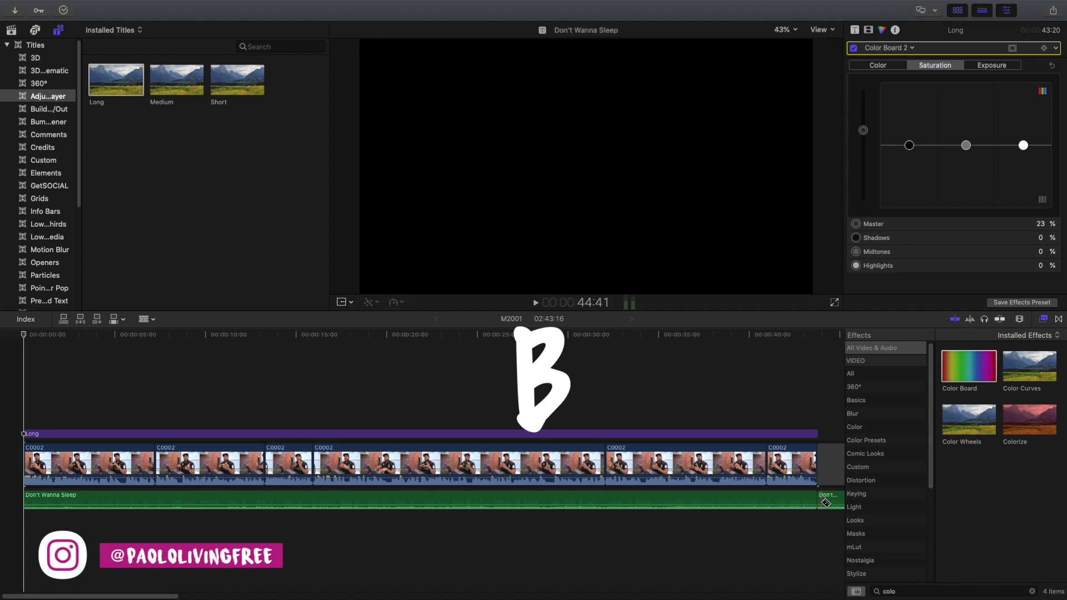
left_click(827, 502)
key("Delete")
key("a")
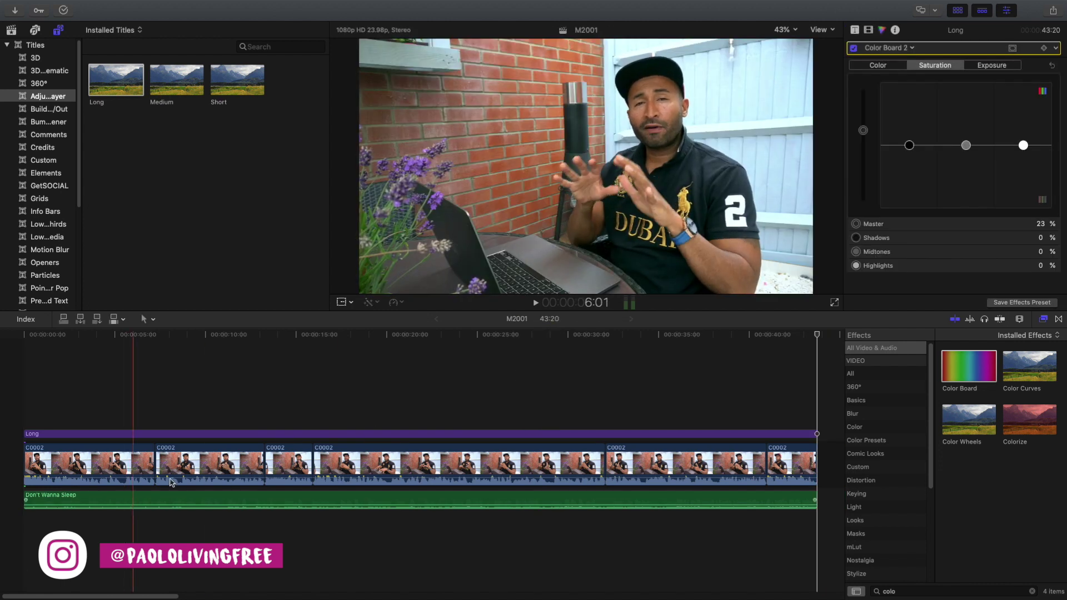
- Play the opening of the edit to listen to the trimmed music under the voice
left_click(75, 528)
key("space")
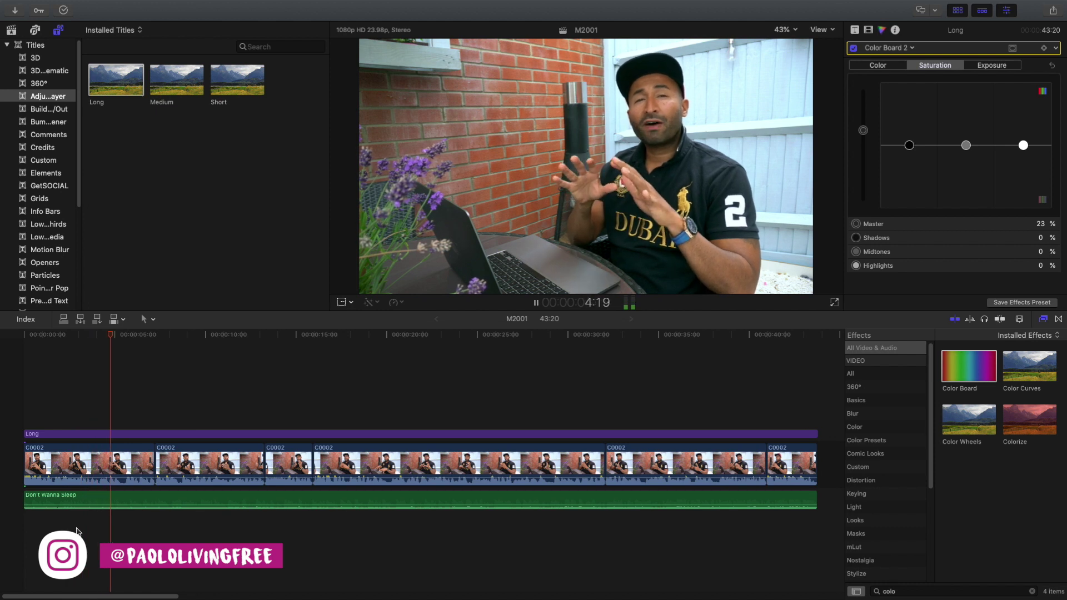
left_click(74, 515)
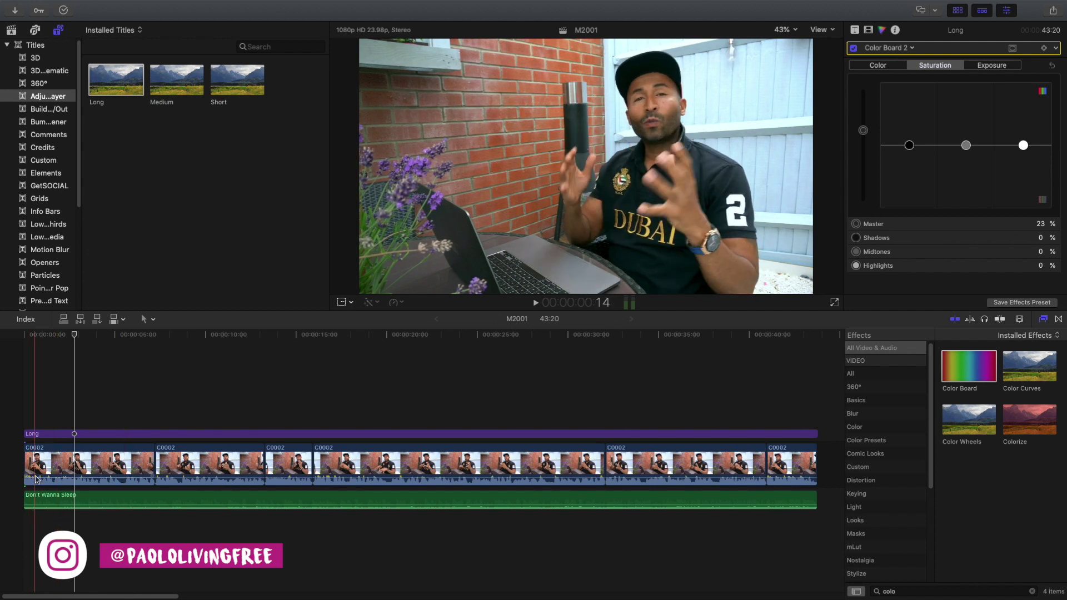
- Fade out the music clip over about the last five seconds and play back the ending
left_click(170, 510)
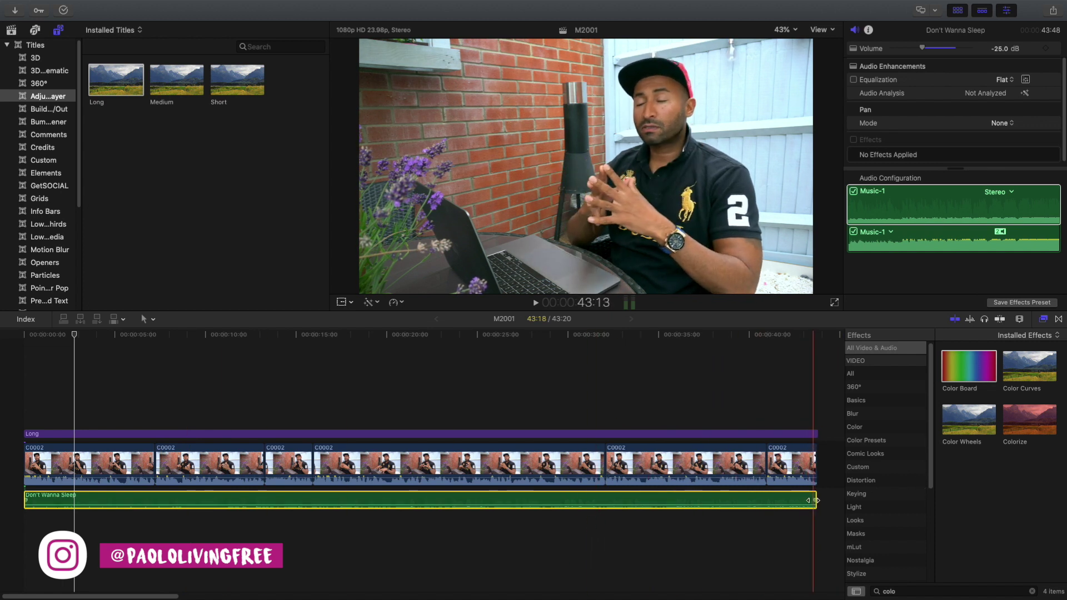
left_click(798, 413)
key("space")
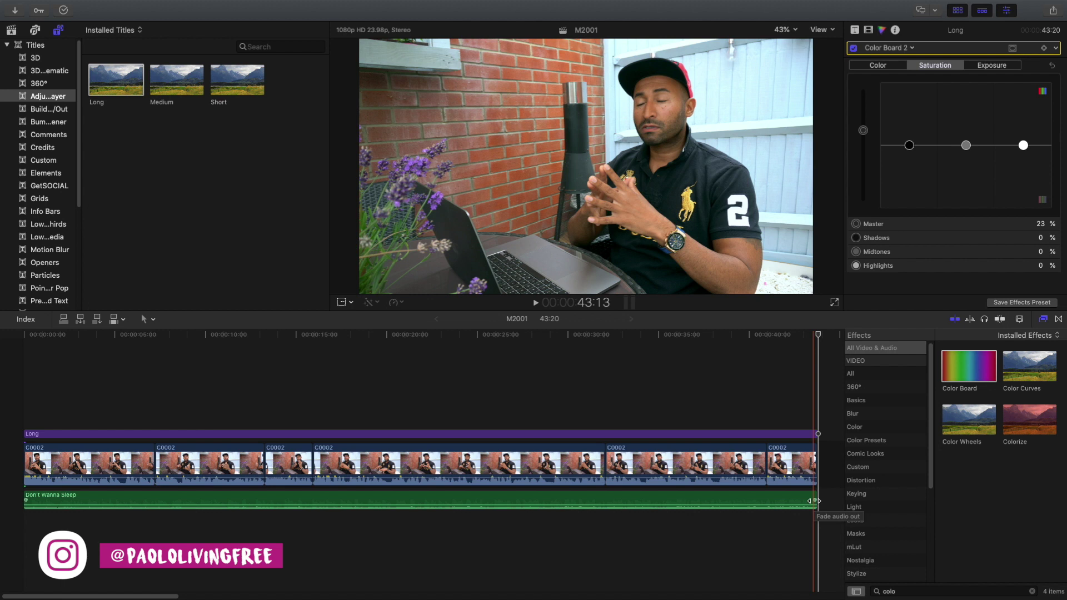
left_click_drag(814, 501, 726, 499)
key("space")
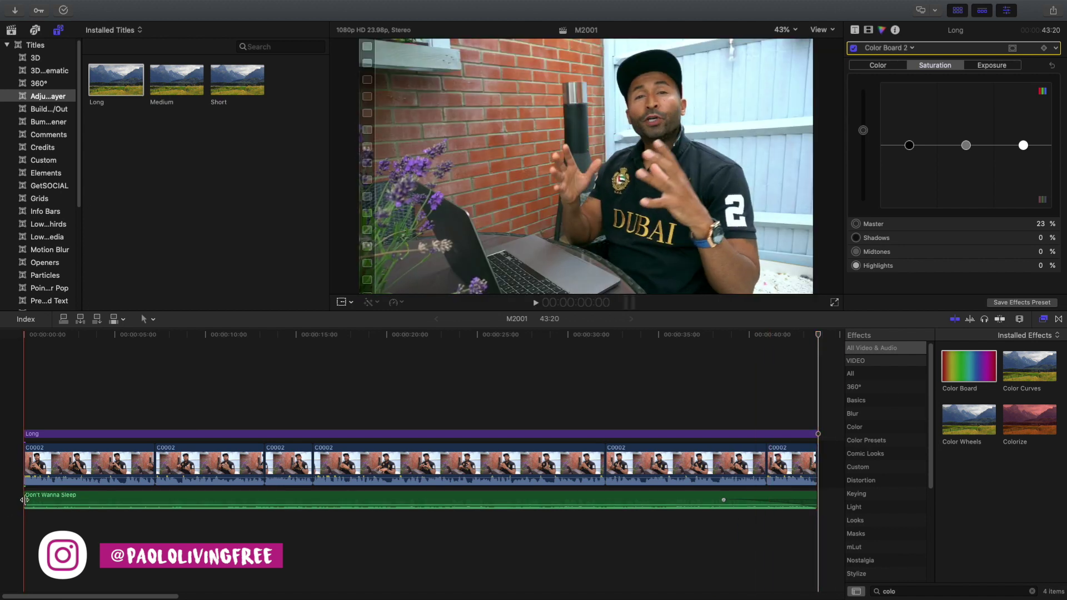
- Try a short fade-in of under one second at the start of the music clip and remove it again
mouse_move(19, 501)
left_mouse_down()
mouse_move(29, 499)
mouse_move(8, 500)
mouse_move(25, 509)
mouse_move(39, 500)
left_mouse_up()
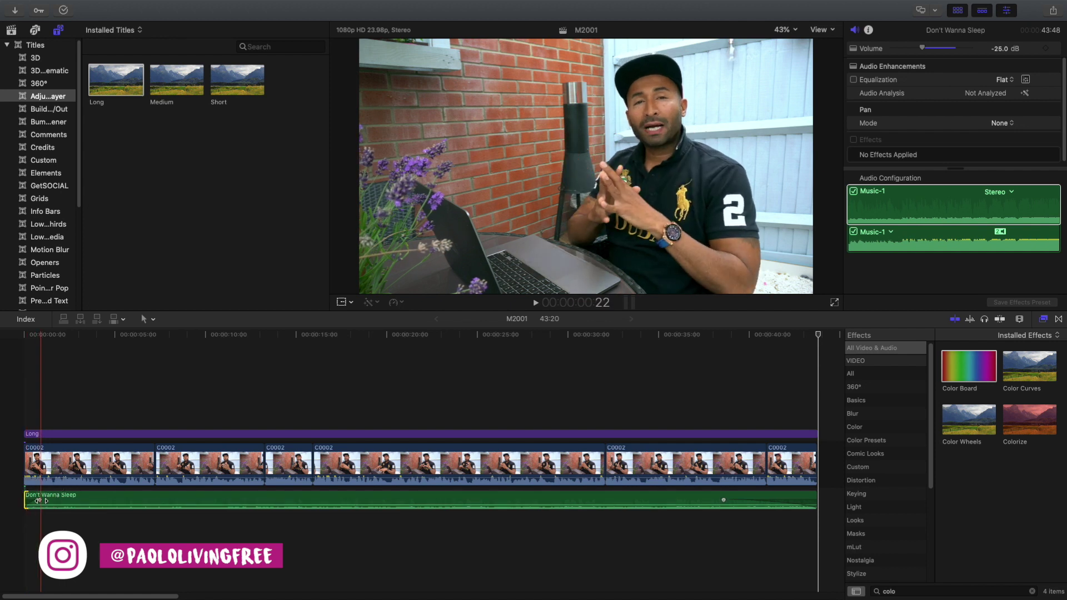
left_click_drag(39, 500, 17, 500)
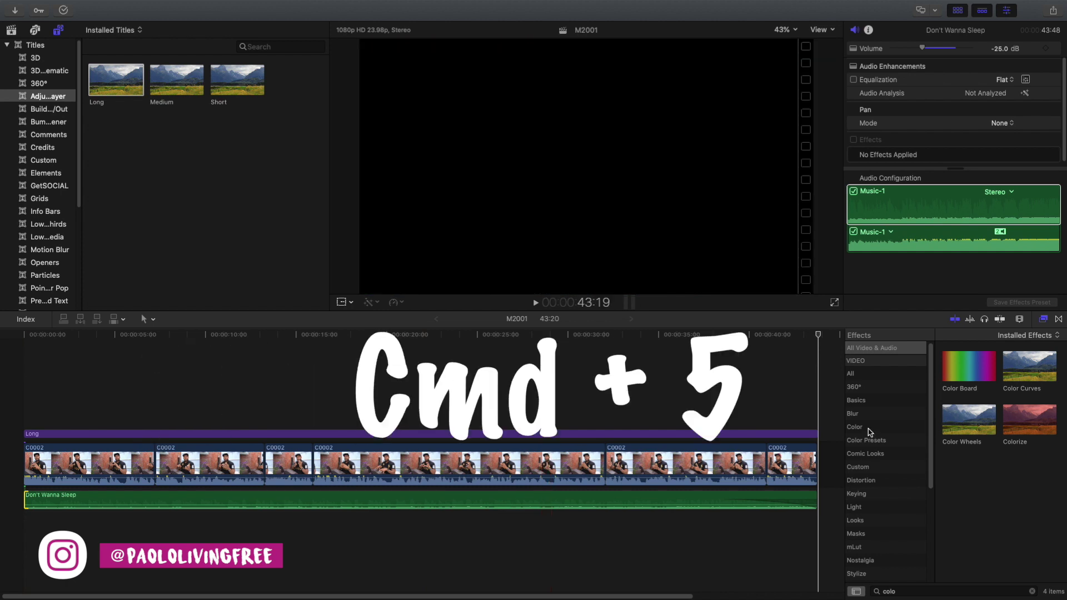
- Hide the Effects browser to give the timeline its full width
key("super+5")
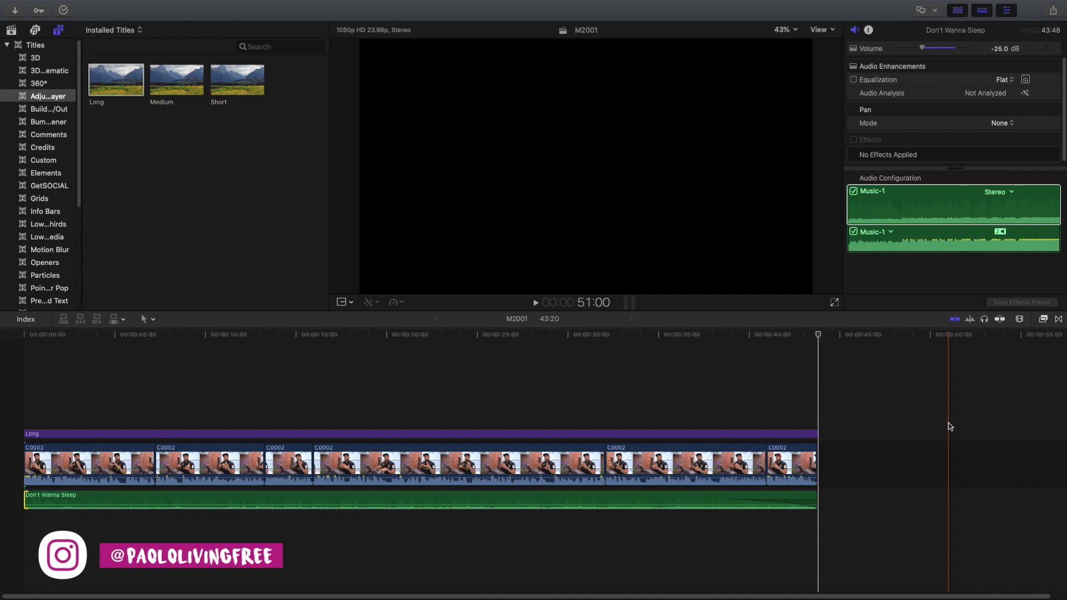
key("super+5")
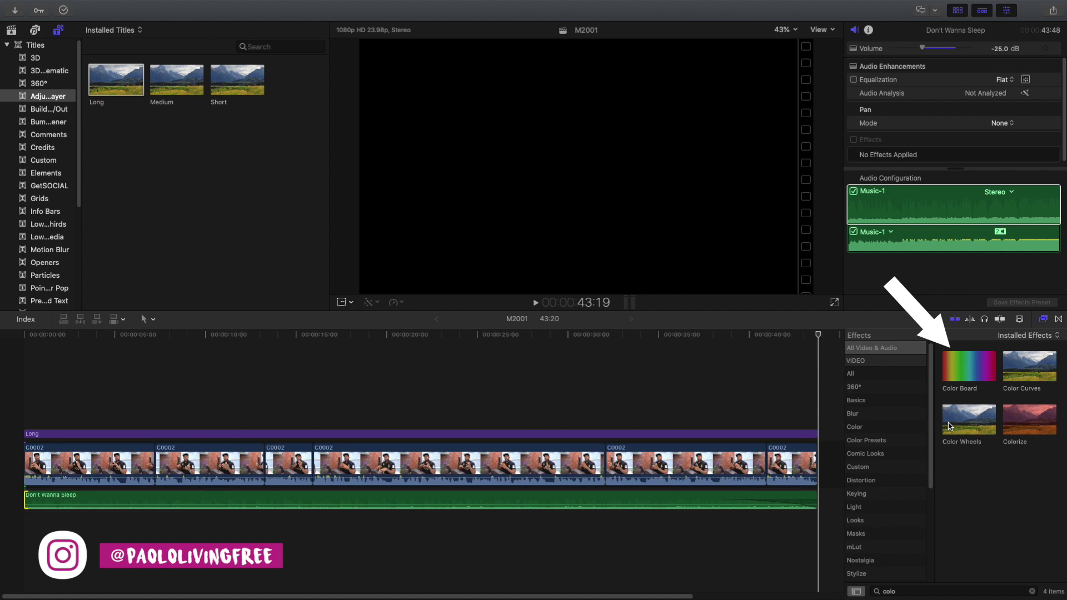
key("super+5")
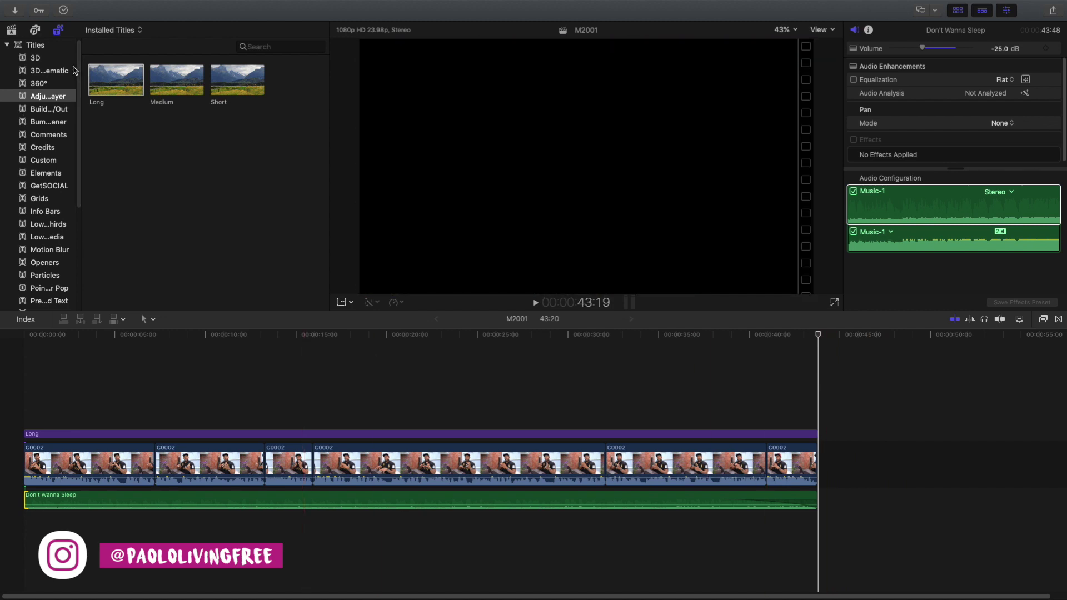
- Add the black Custom solid generator to the end of the main storyline, directly after the last C0002 clip
left_click(35, 45)
left_click(58, 31)
scroll(31, 143, "down", 5)
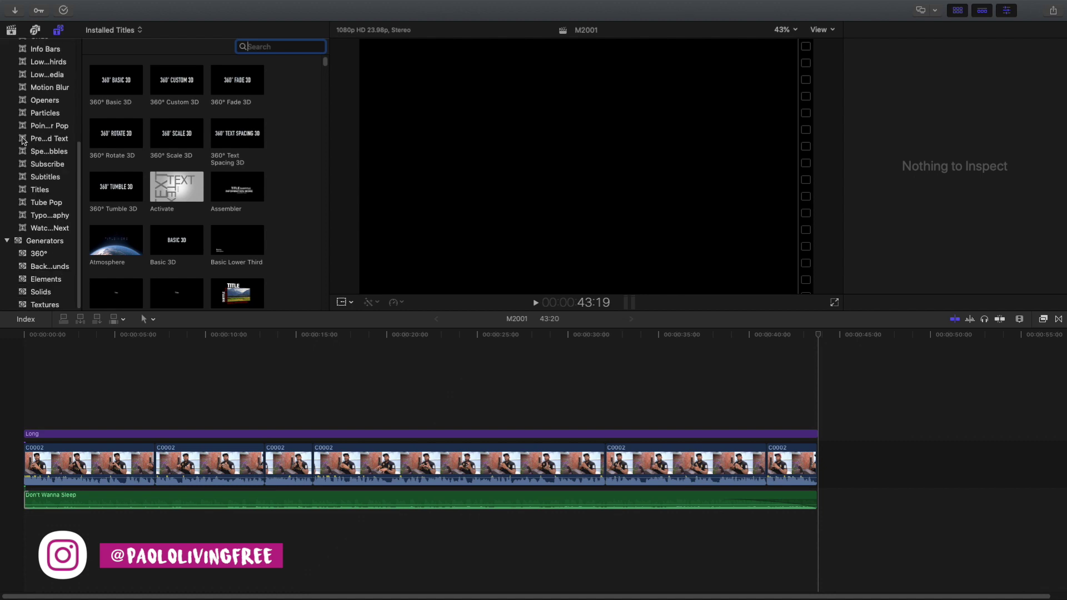
left_click(40, 293)
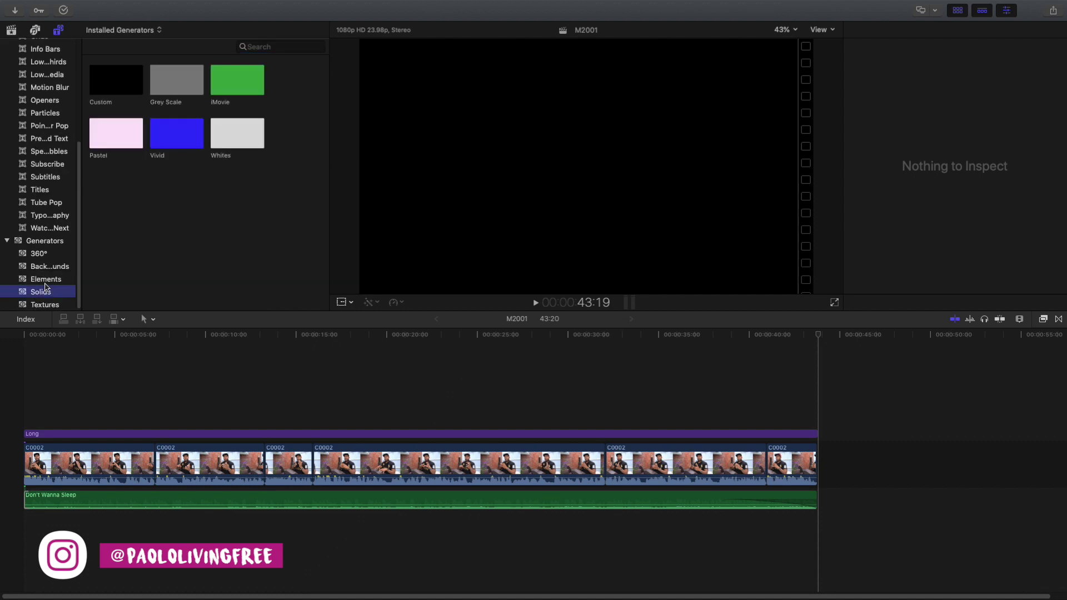
left_click(121, 89)
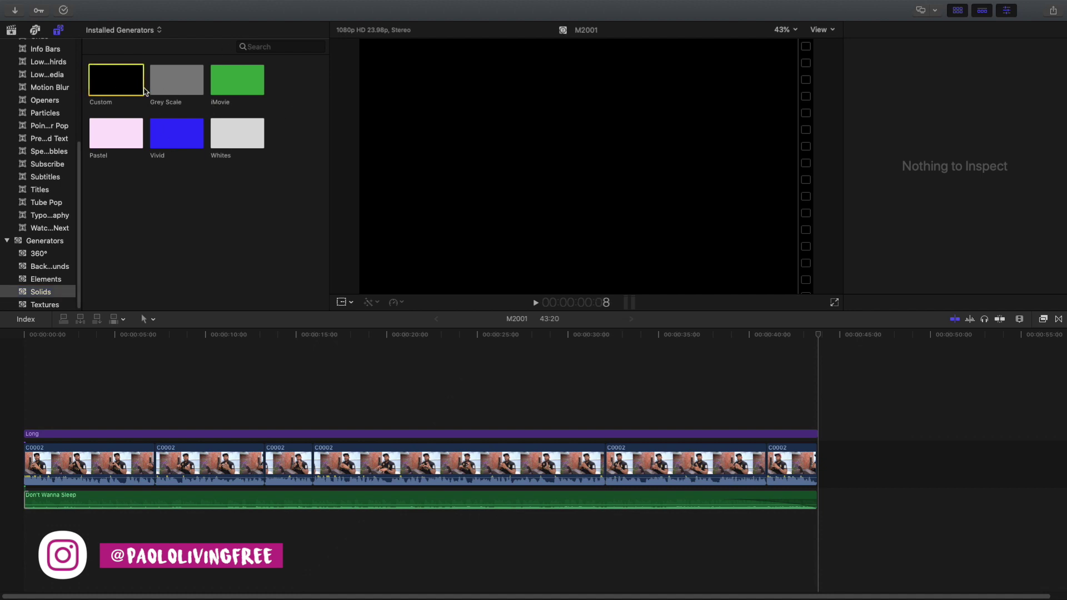
left_click_drag(131, 86, 818, 466)
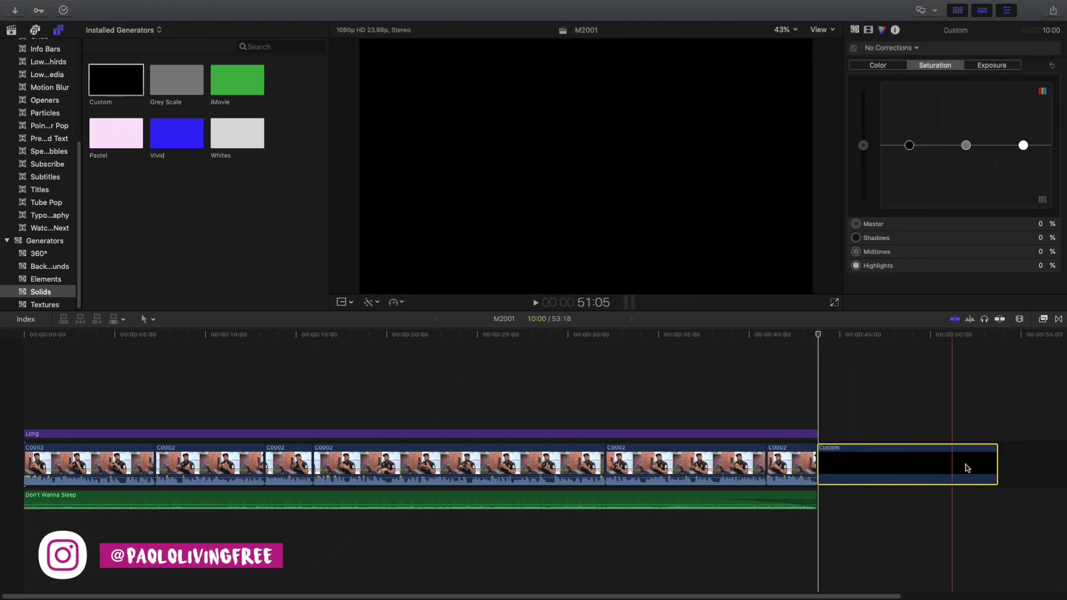
- Shorten the black Custom clip so the edit ends at 47:11, playing back the cut into it
left_click_drag(995, 464, 897, 470)
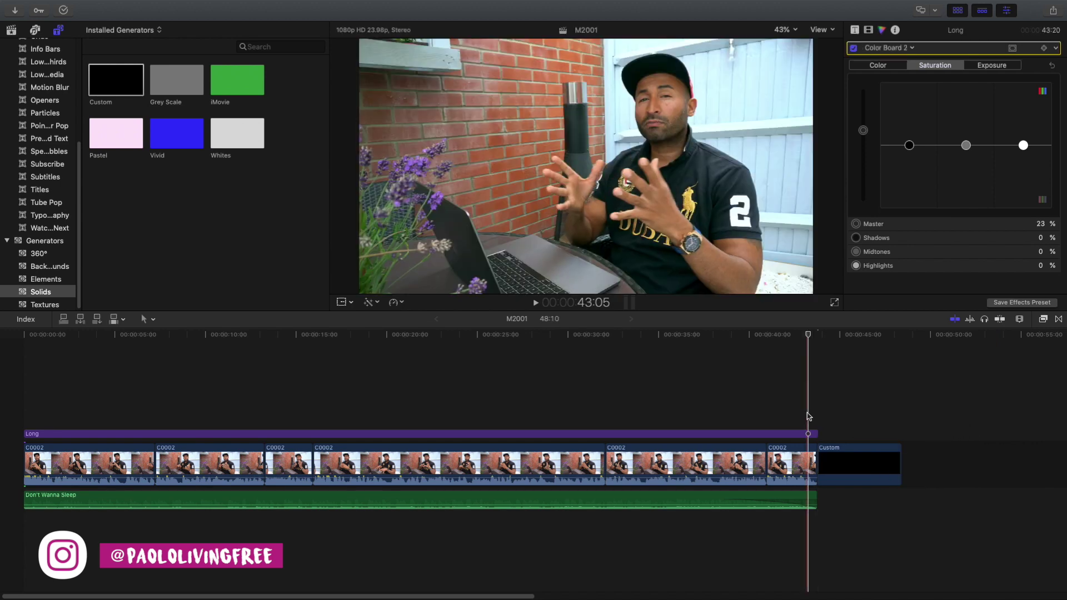
key("space")
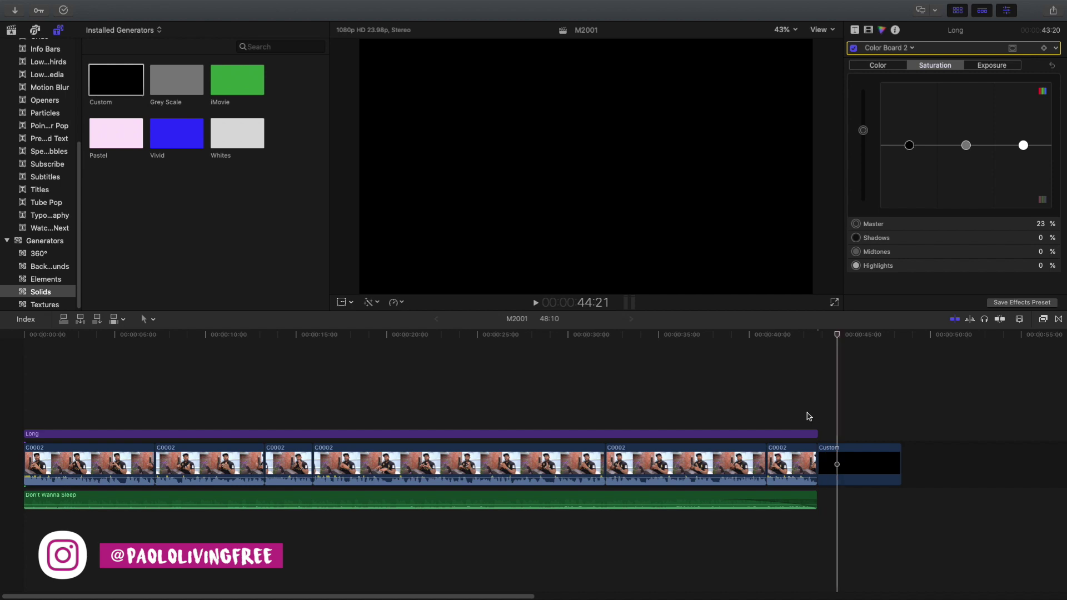
key("space")
left_click(900, 459)
left_click_drag(900, 459, 883, 465)
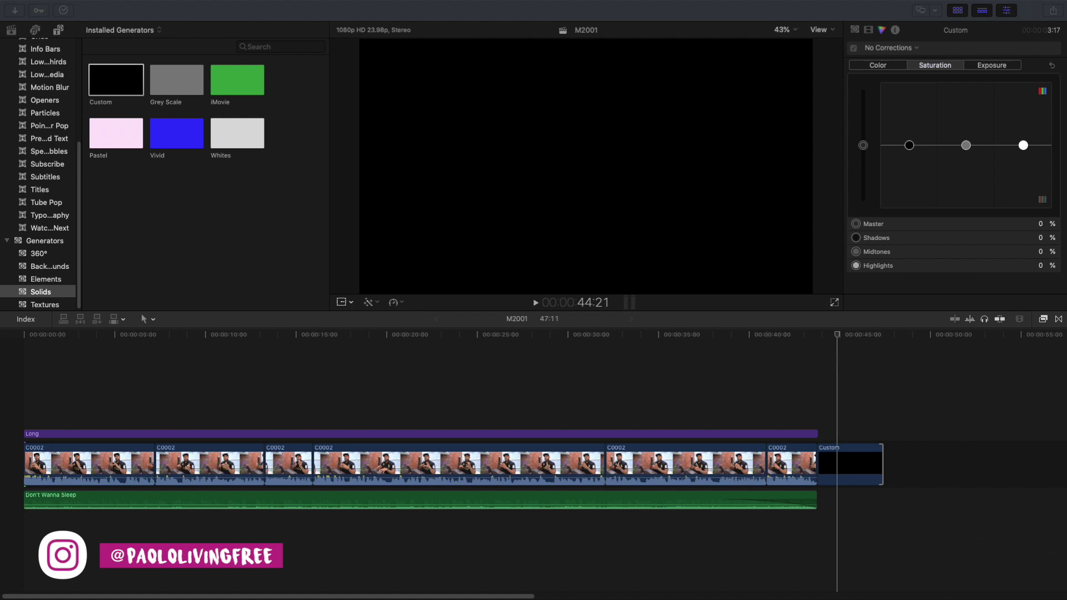
- Add the brand logo image above the black Custom clip, starting where the black clip begins
left_click_drag(1056, 256, 822, 418)
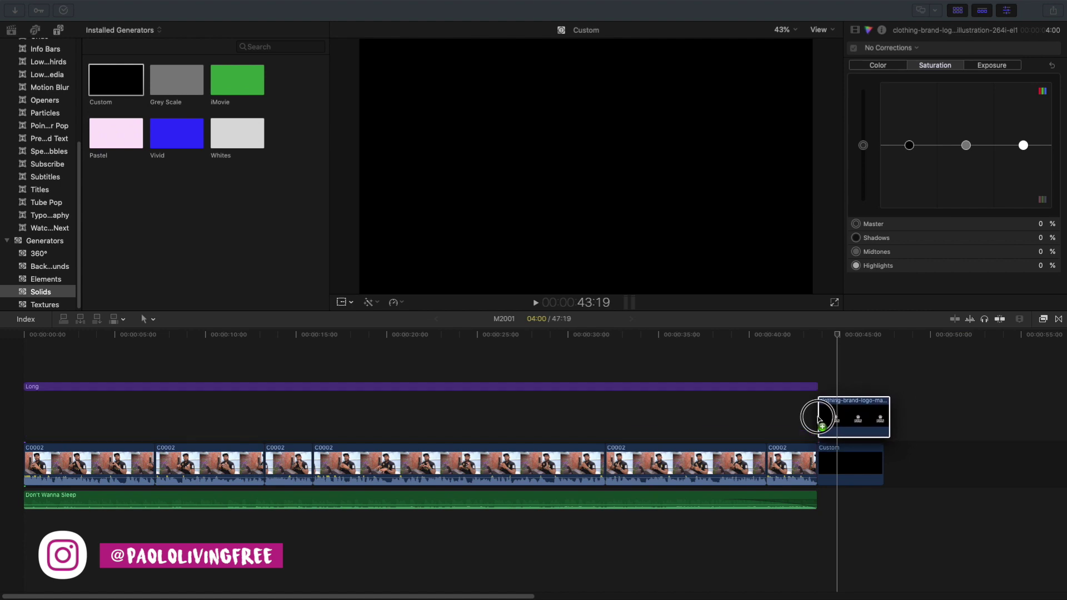
key("space")
key("space")
- Transform the logo clip, moving the logo up and slightly to the right in the frame
left_click(852, 404)
left_click(852, 400)
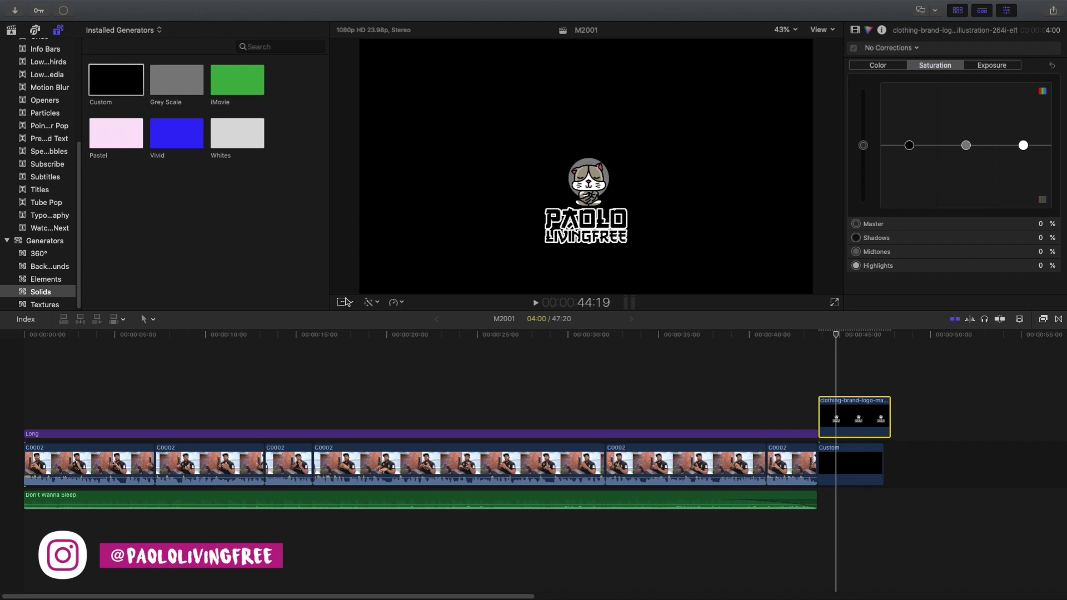
left_click(351, 303)
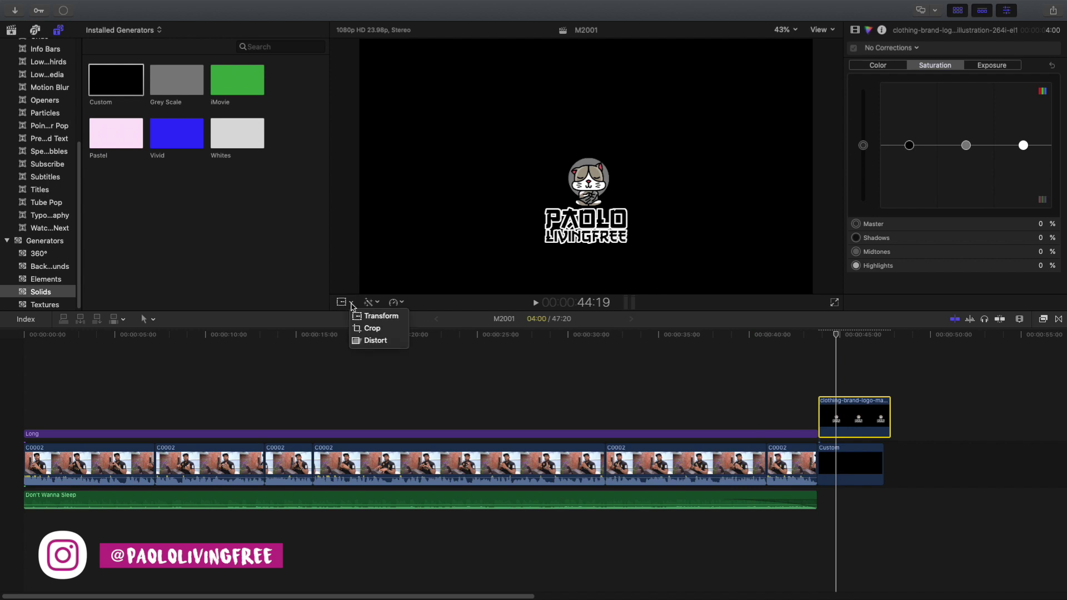
left_click(375, 316)
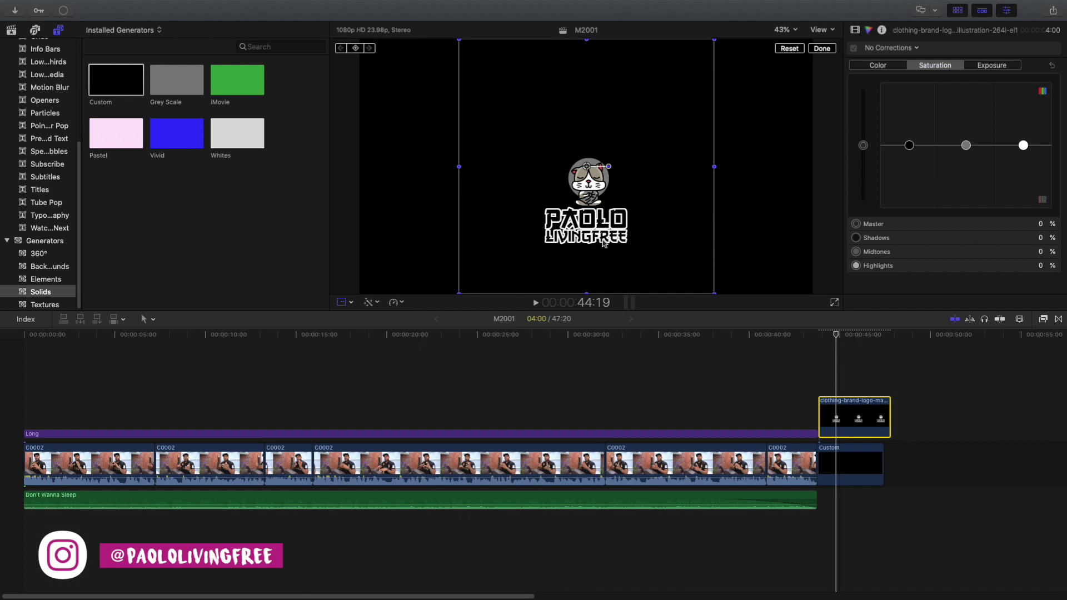
left_click_drag(603, 242, 611, 189)
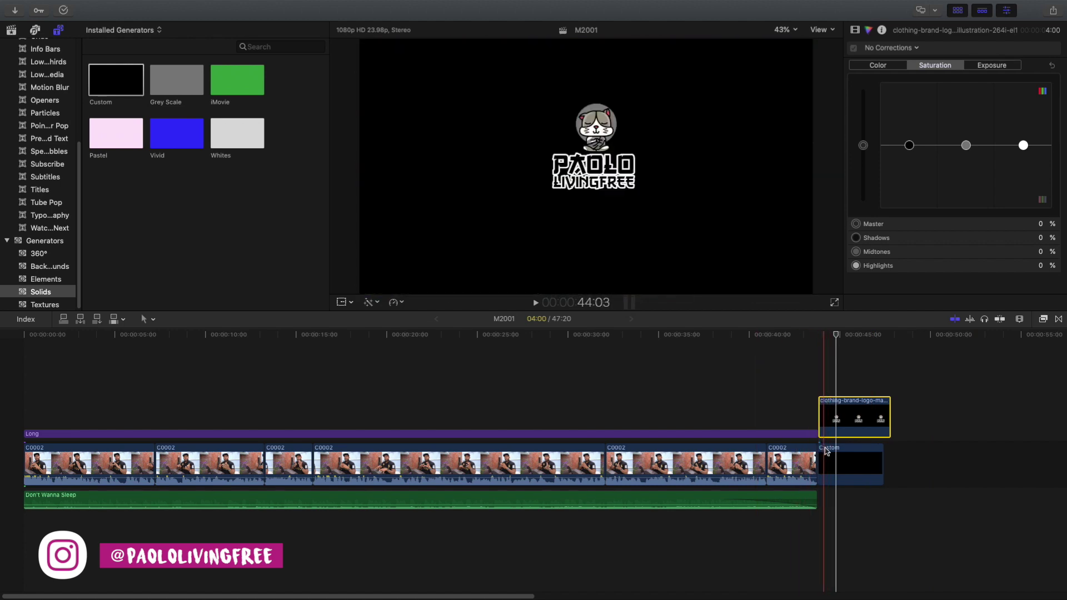
left_click(824, 391)
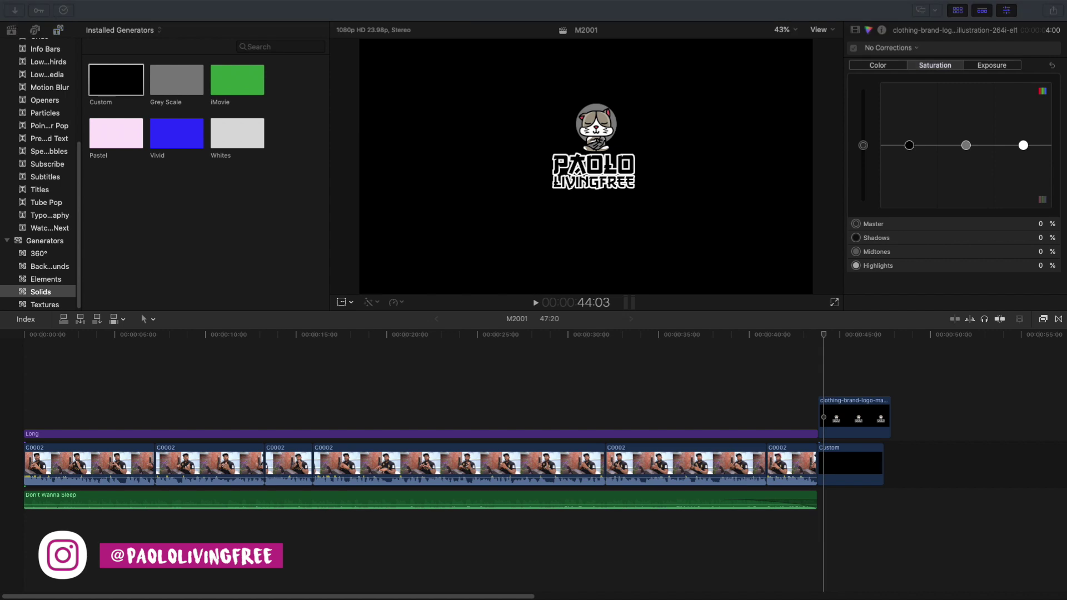
- Add a second Don't Wanna Sleep music clip, trim off its opening, and align it with the start of the black clip
left_click_drag(1066, 561, 310, 562)
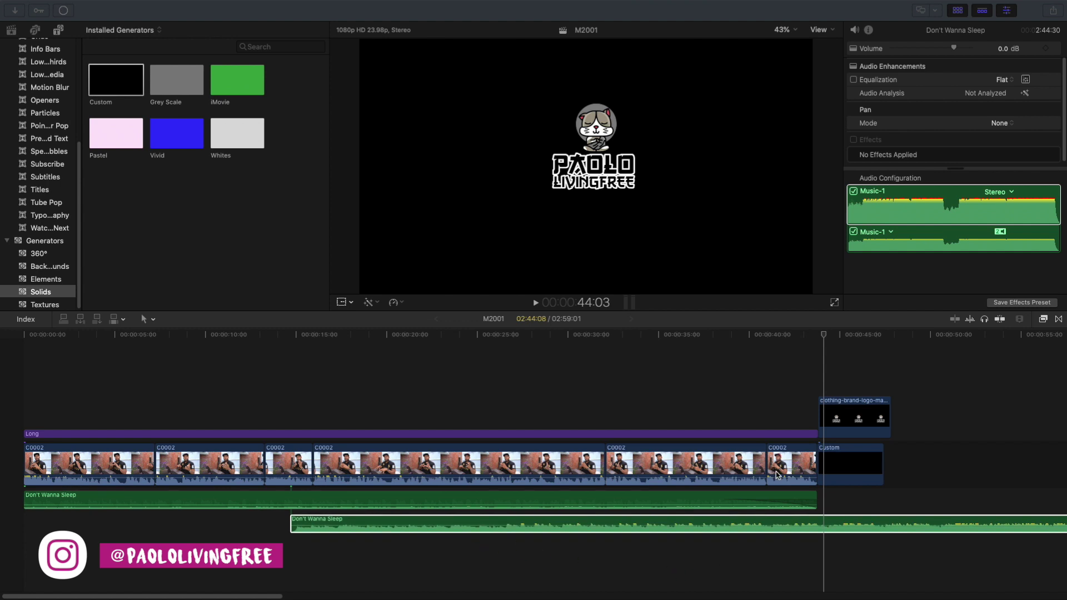
left_click_drag(291, 526, 883, 533)
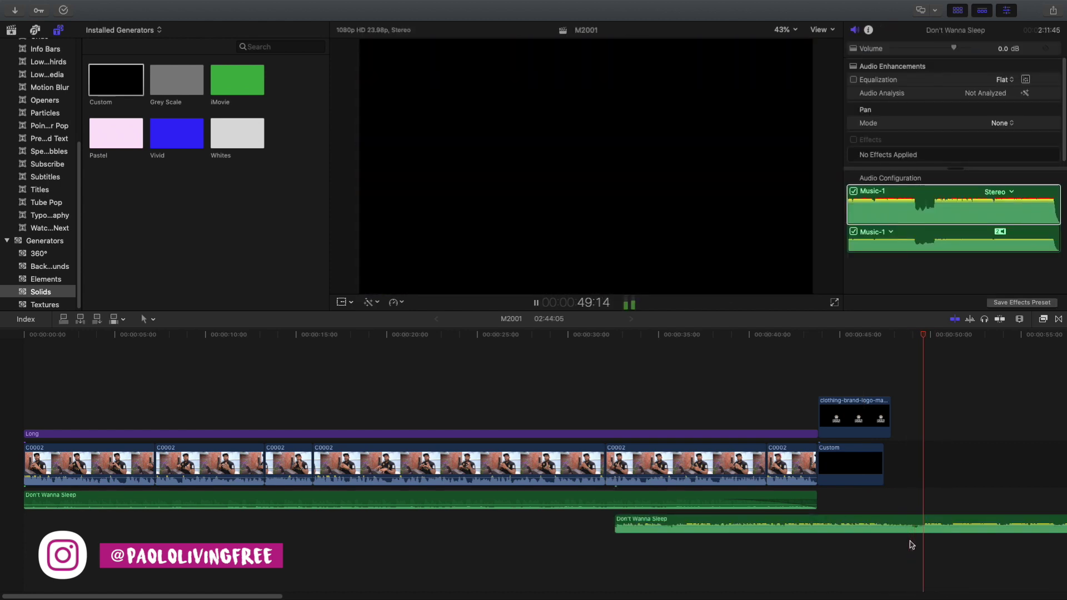
left_click_drag(657, 518, 913, 513)
left_click_drag(976, 522, 910, 495)
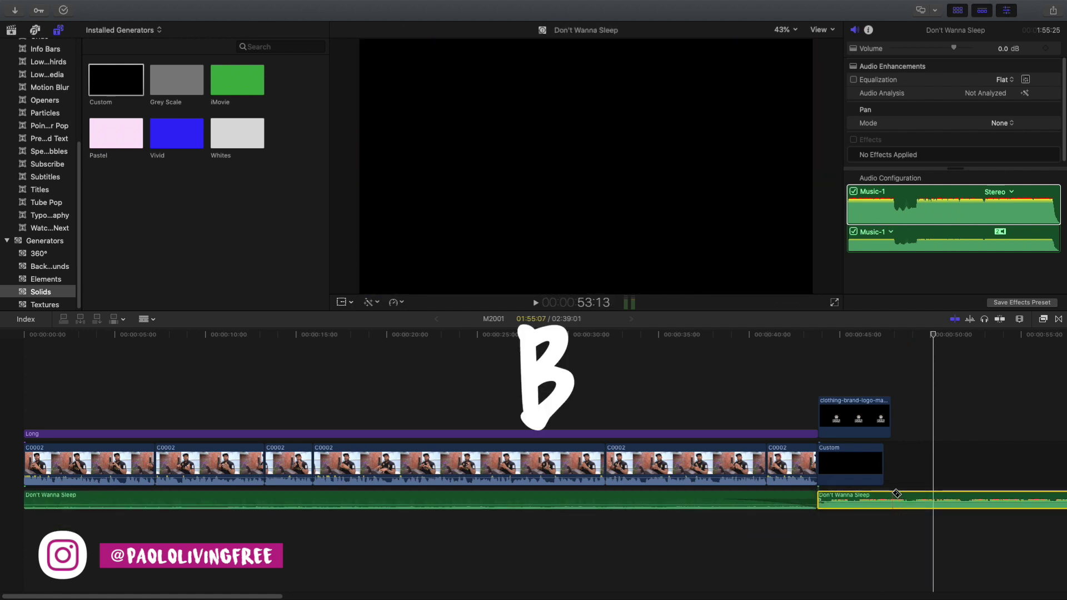
- Cut the second music clip near the end of the logo, delete the remainder, and play back the ending
left_click(889, 495)
key("a")
key("Delete")
left_click(812, 530)
key("space")
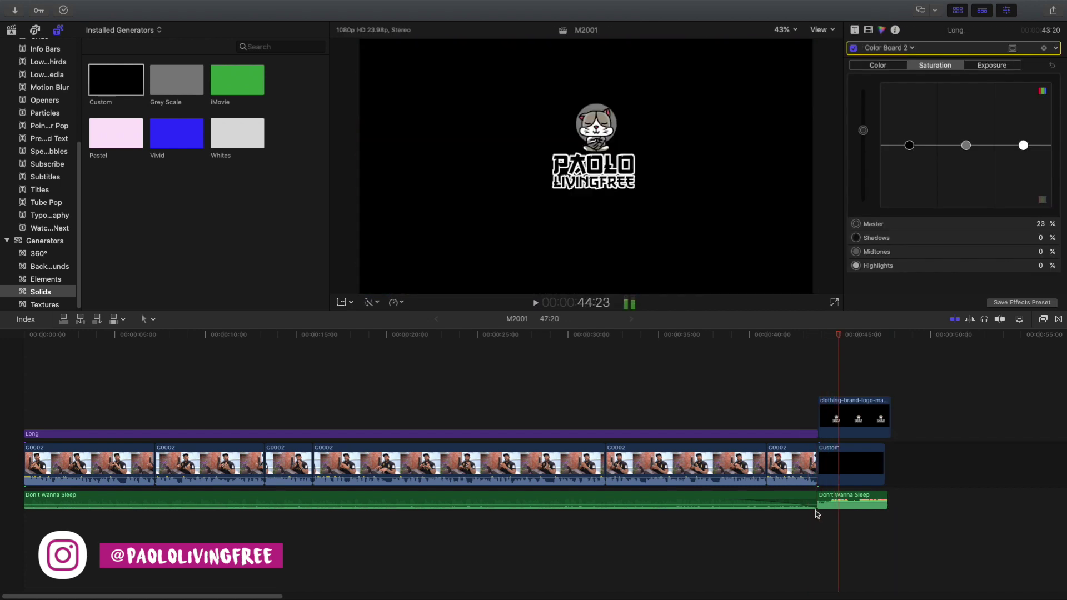
- Trim a little more off the second music clip's start, realign it with the black clip's start, and play it back
left_click_drag(818, 498, 830, 495)
left_click(832, 496)
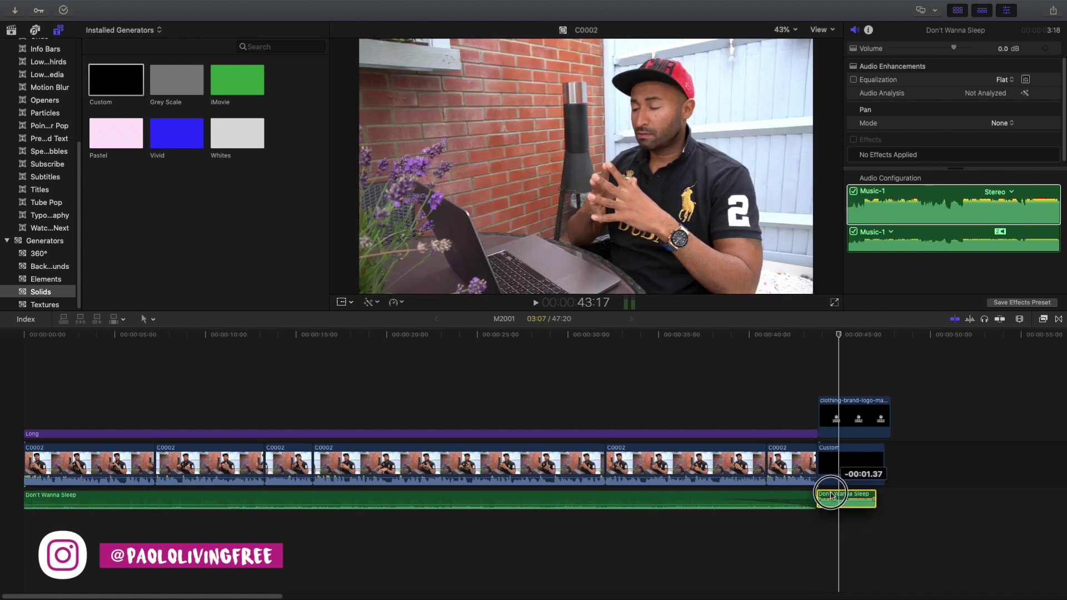
left_click(798, 534)
key("space")
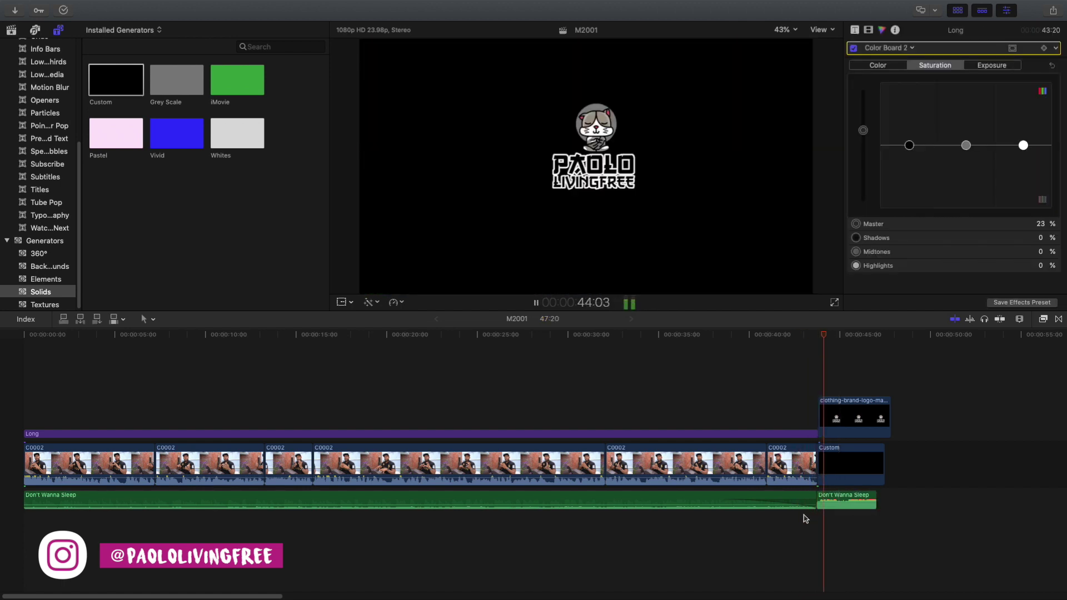
key("space")
- Extend the second music clip to the end of the black clip and check the join before the logo
left_click_drag(876, 495, 883, 495)
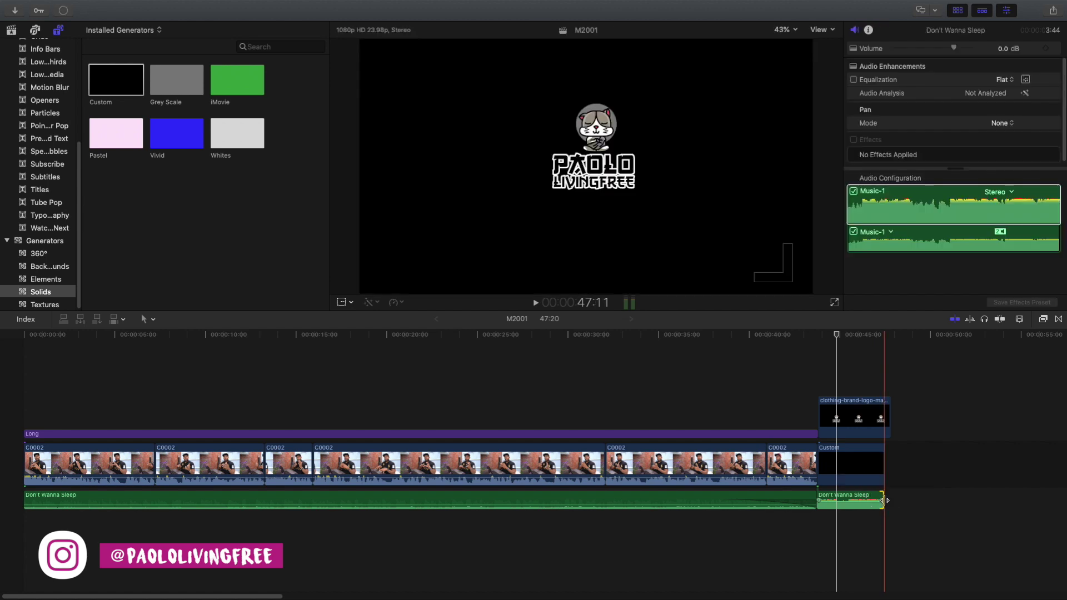
left_click(810, 517)
key("cmd+6")
key("Down")
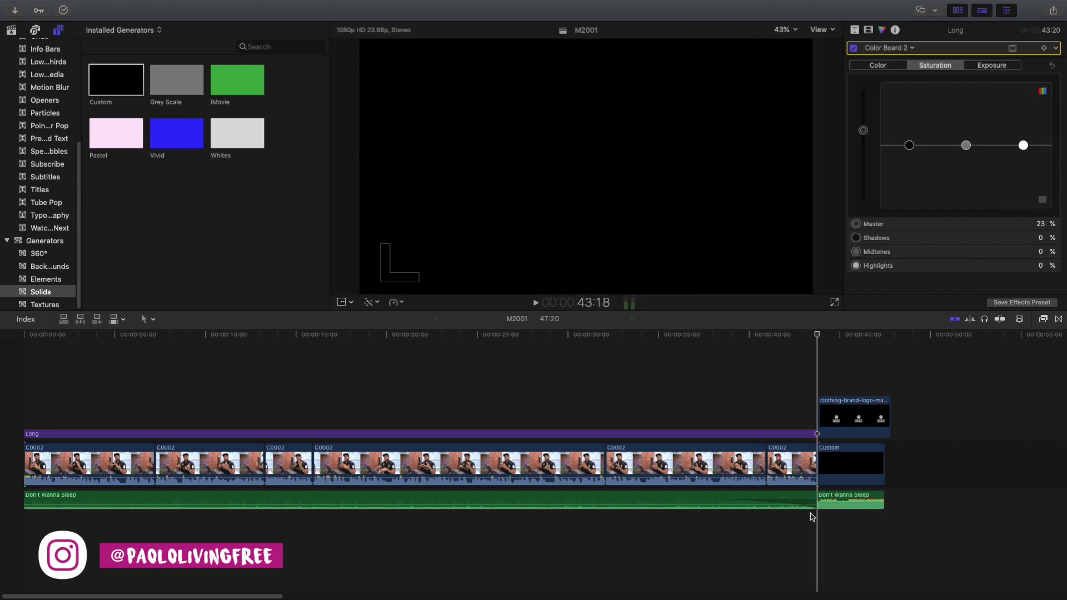
left_click(810, 517)
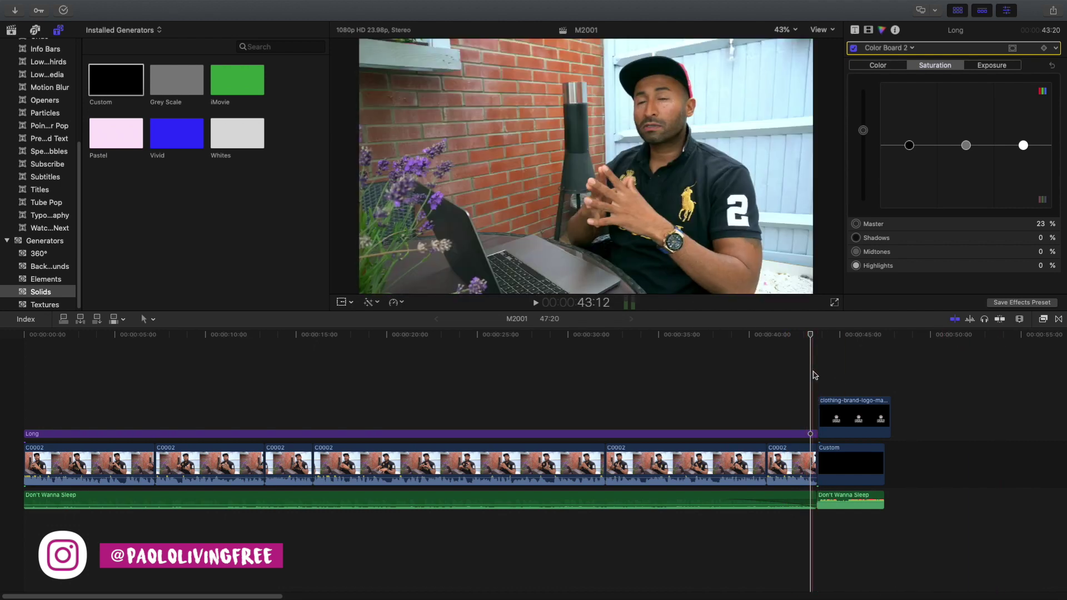
- Add the Cube transition from Objects between the last C0002 clip and the black clip, and play it back
left_click(1058, 320)
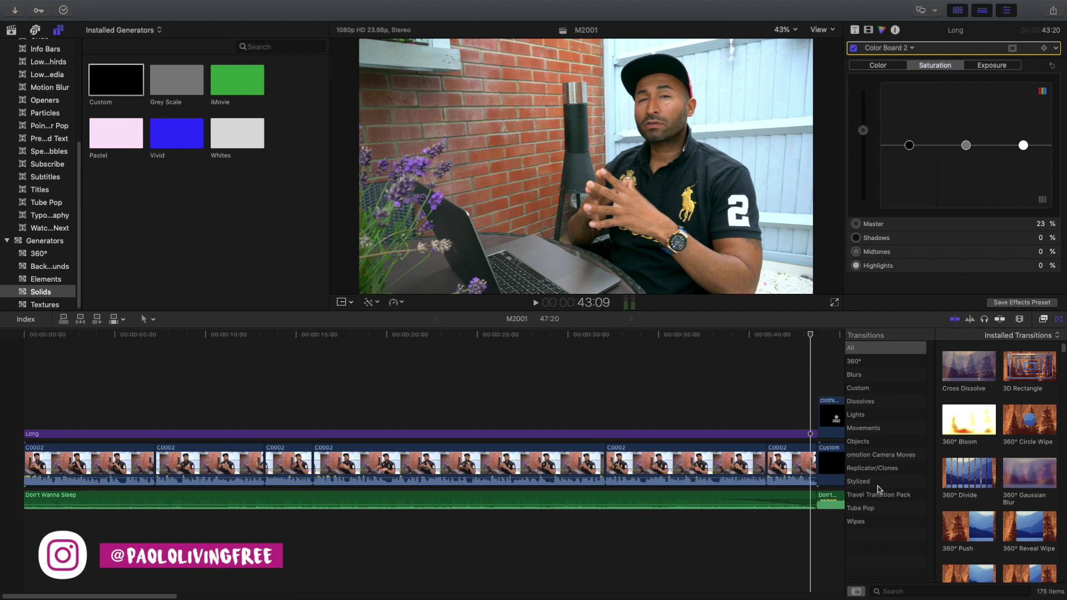
left_click(892, 442)
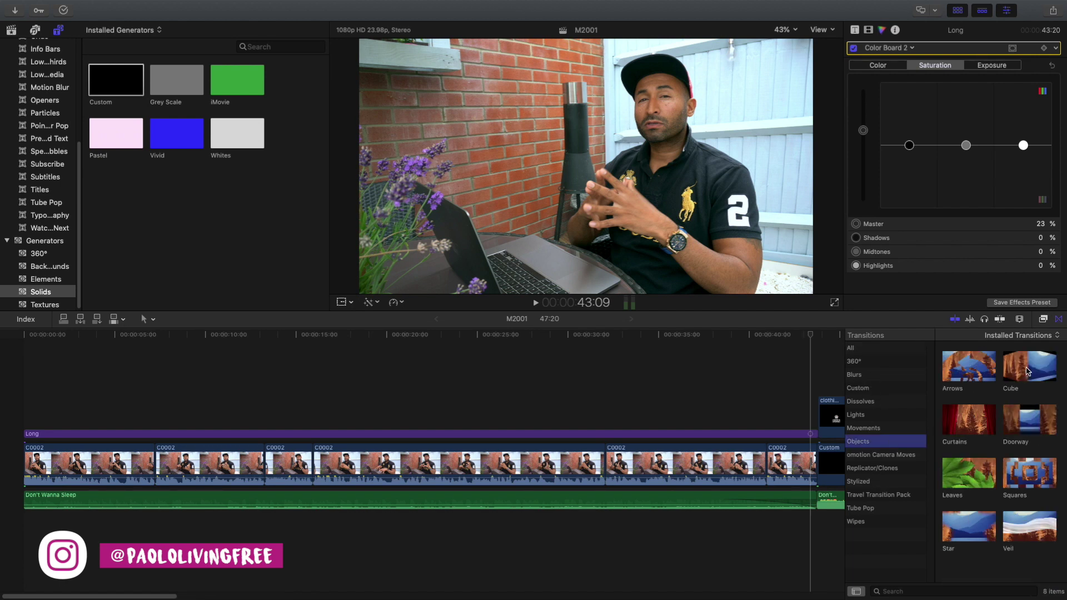
left_click_drag(1028, 372, 815, 477)
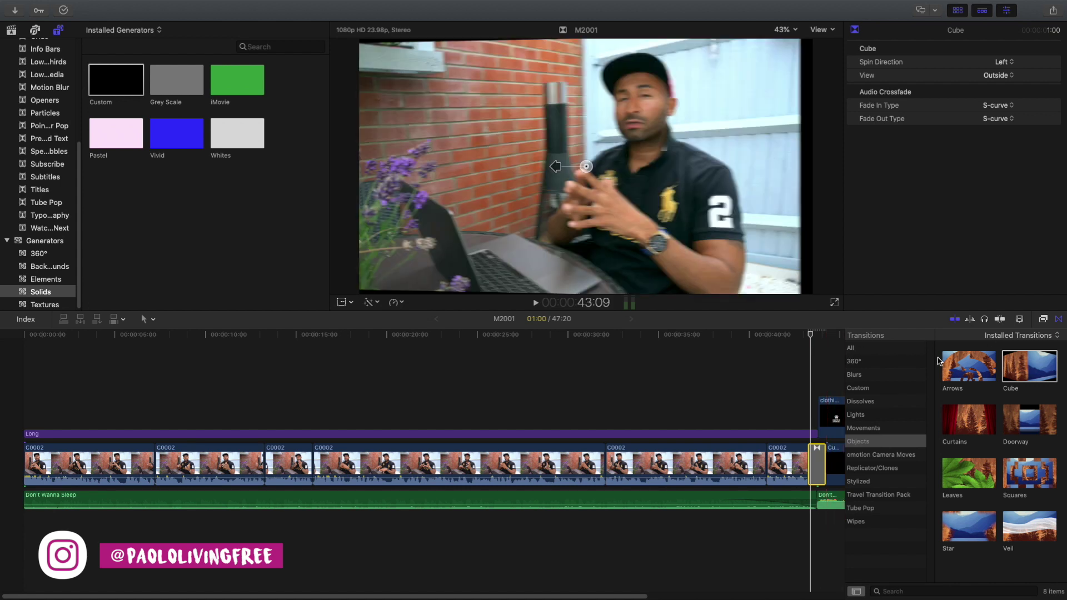
key("super+5")
key("super+5")
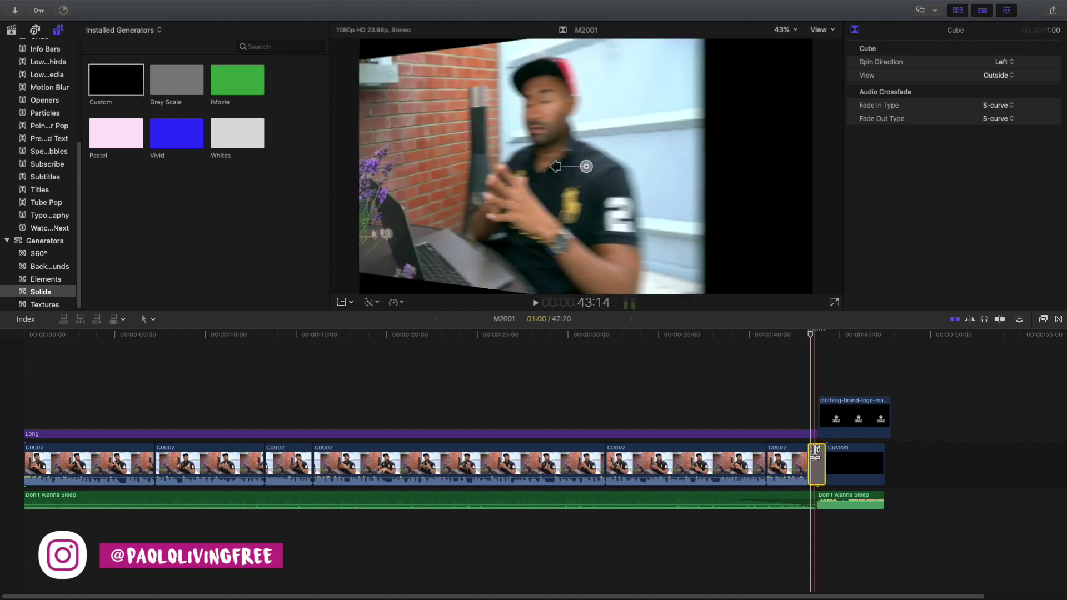
left_click(805, 395)
key("space")
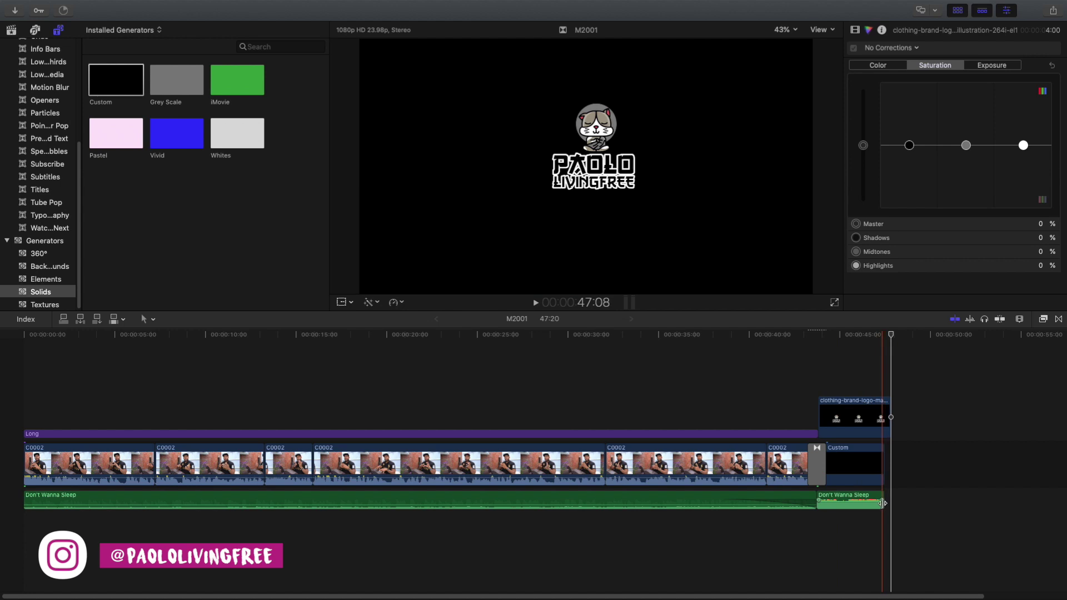
- Fade out the second music clip over about its last second and trim the logo clip to the black clip's end
left_click_drag(885, 501, 864, 497)
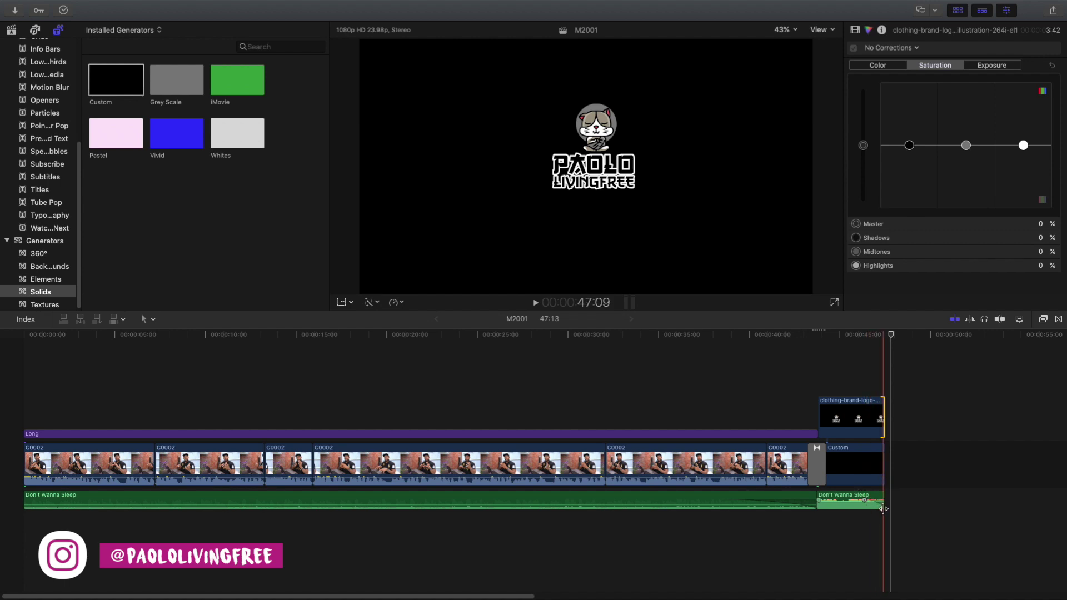
left_click(841, 516)
key("space")
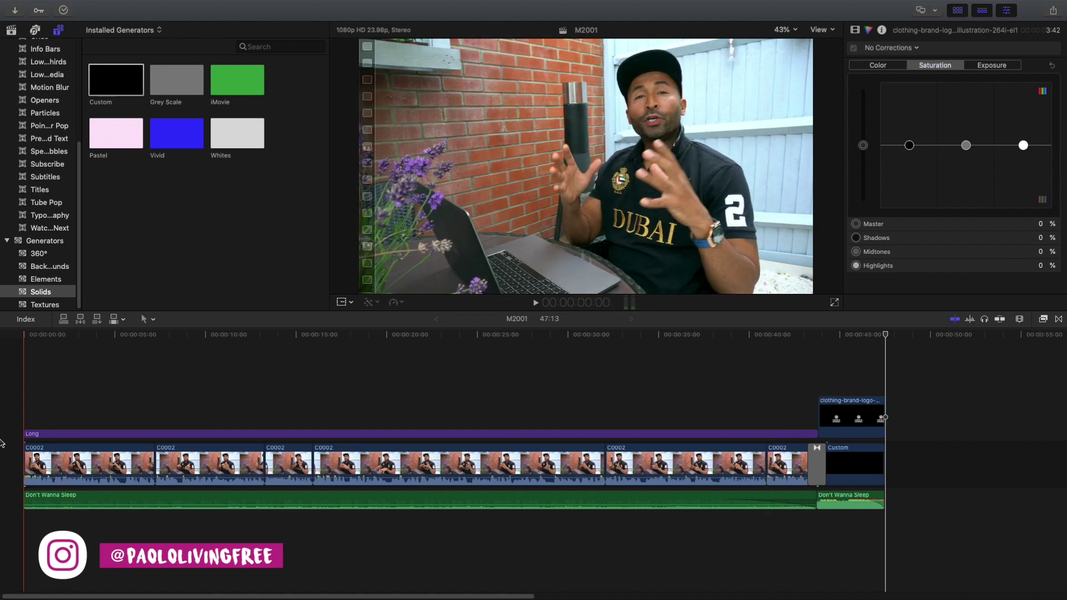
left_click(465, 406)
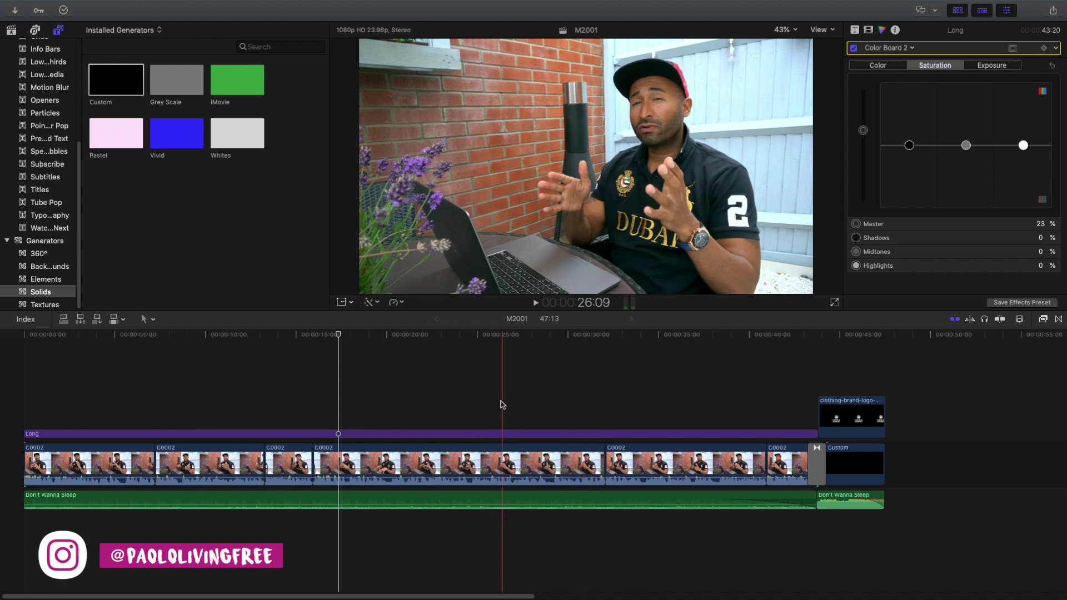
mouse_move(250, 4)
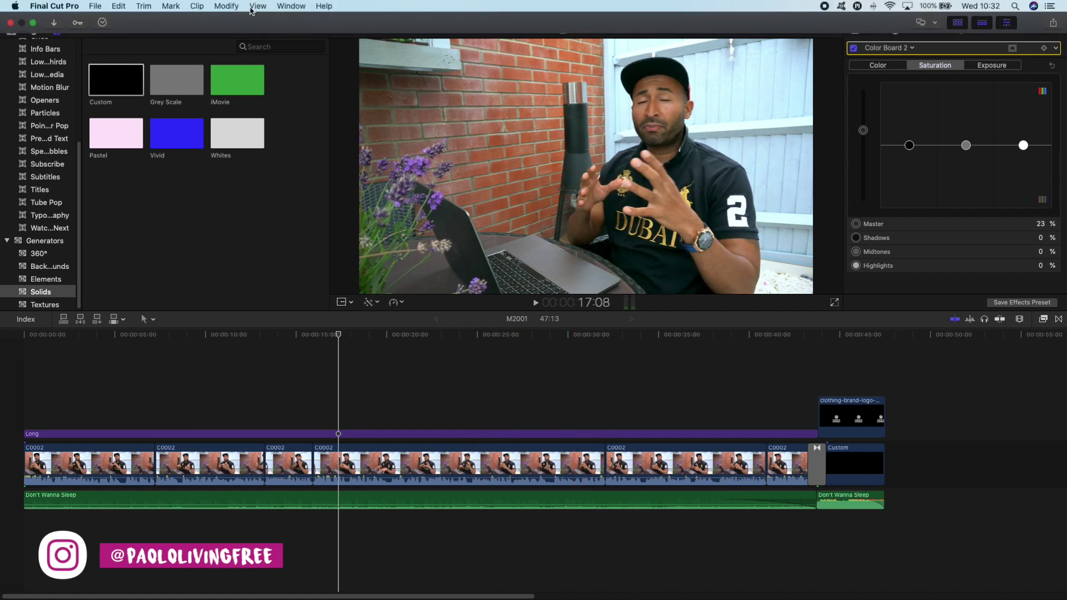
left_click(118, 6)
left_click(119, 141)
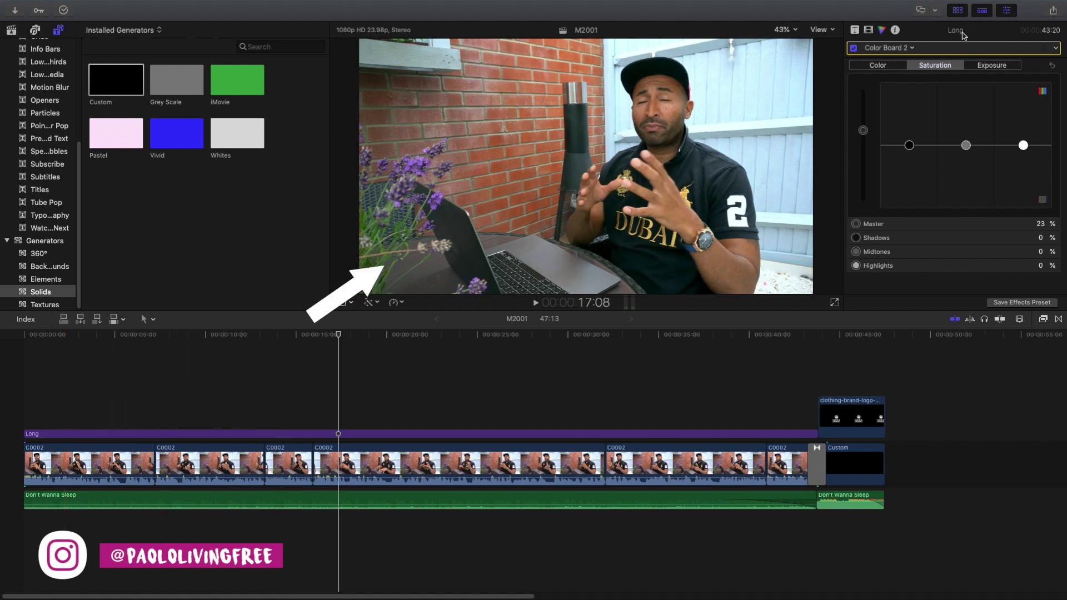
- Go through the Master File export of the project as far as the save location and cancel it
left_click(1052, 12)
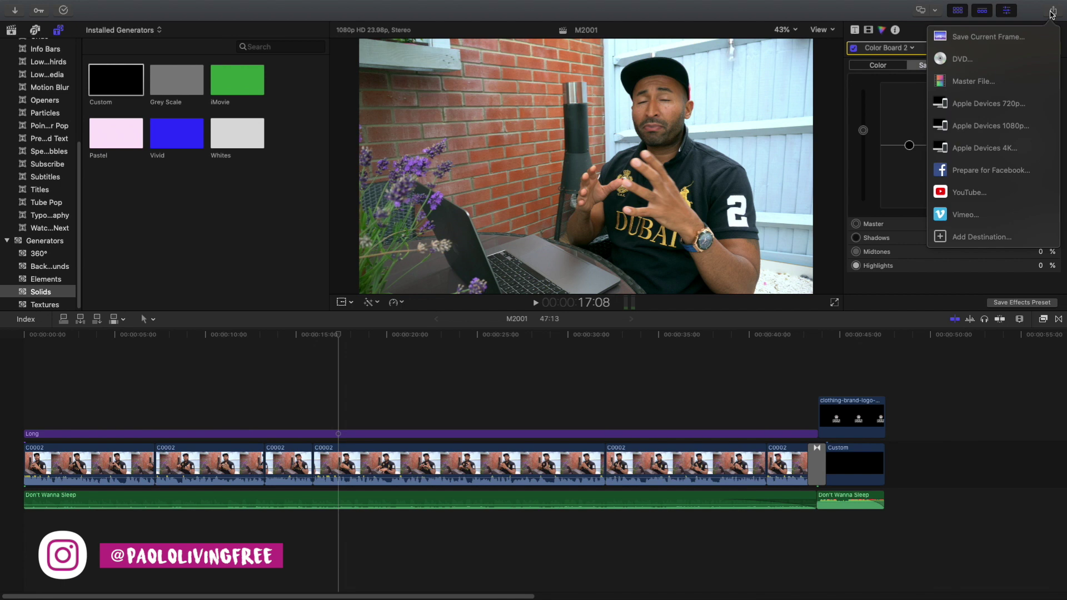
left_click(1007, 81)
left_click(736, 327)
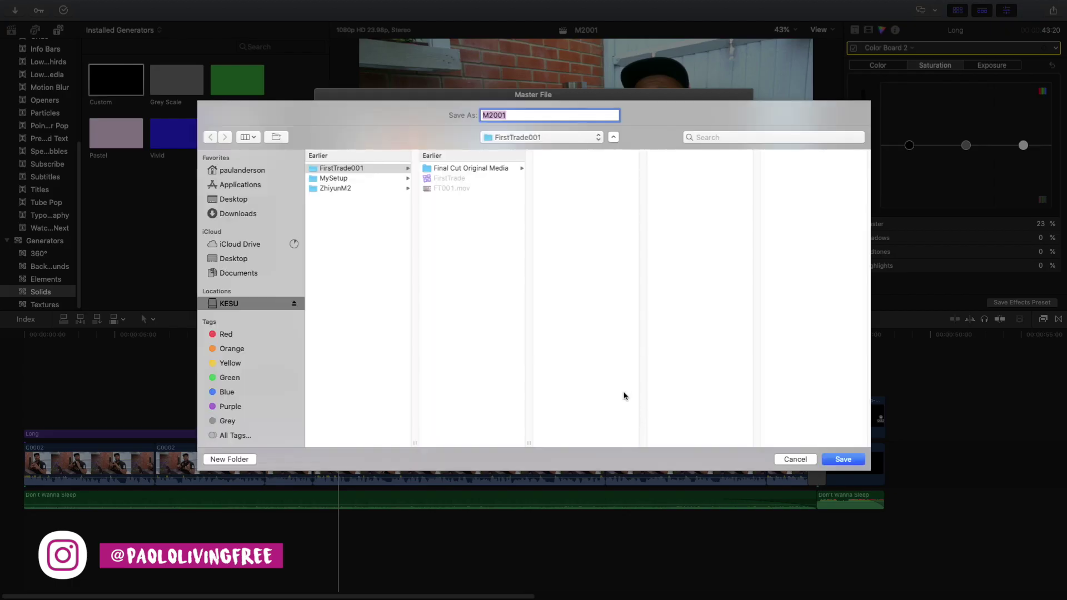
left_click(795, 459)
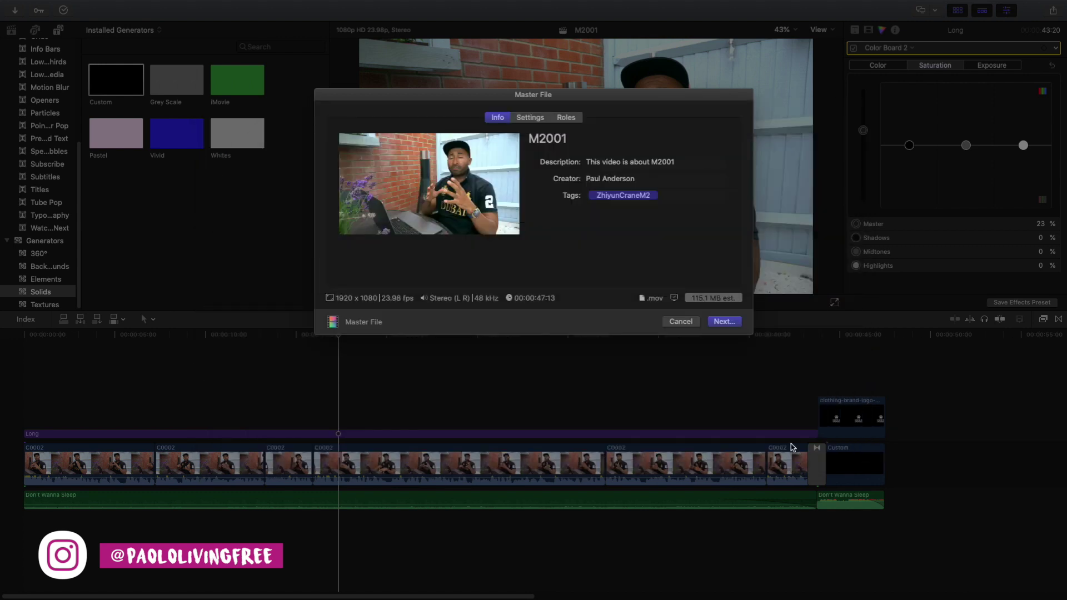
left_click(680, 322)
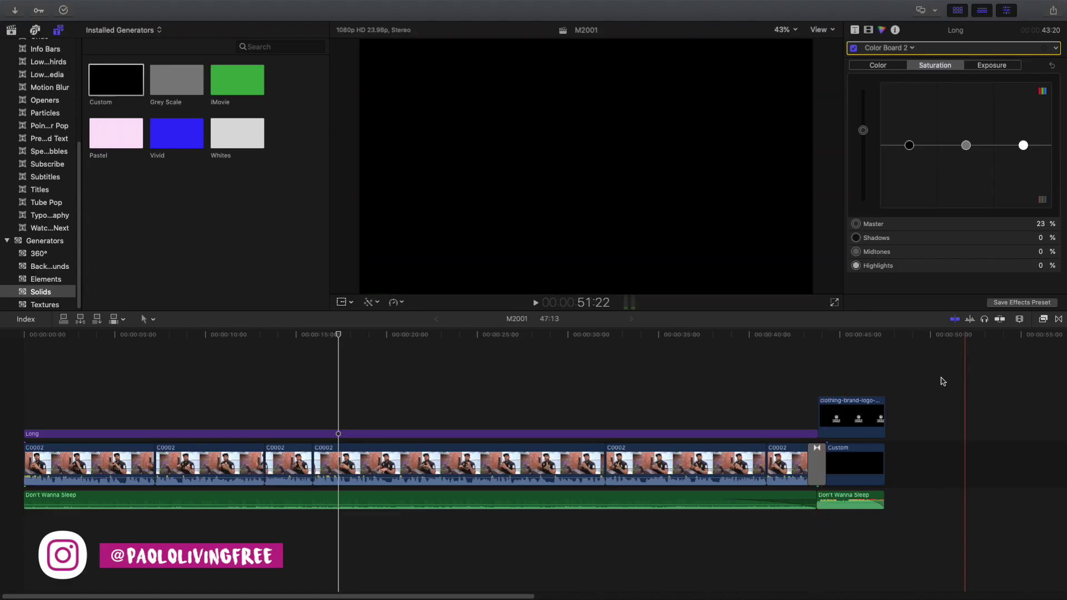
- Check the sharing status in the Background Tasks window and close it
left_click(65, 10)
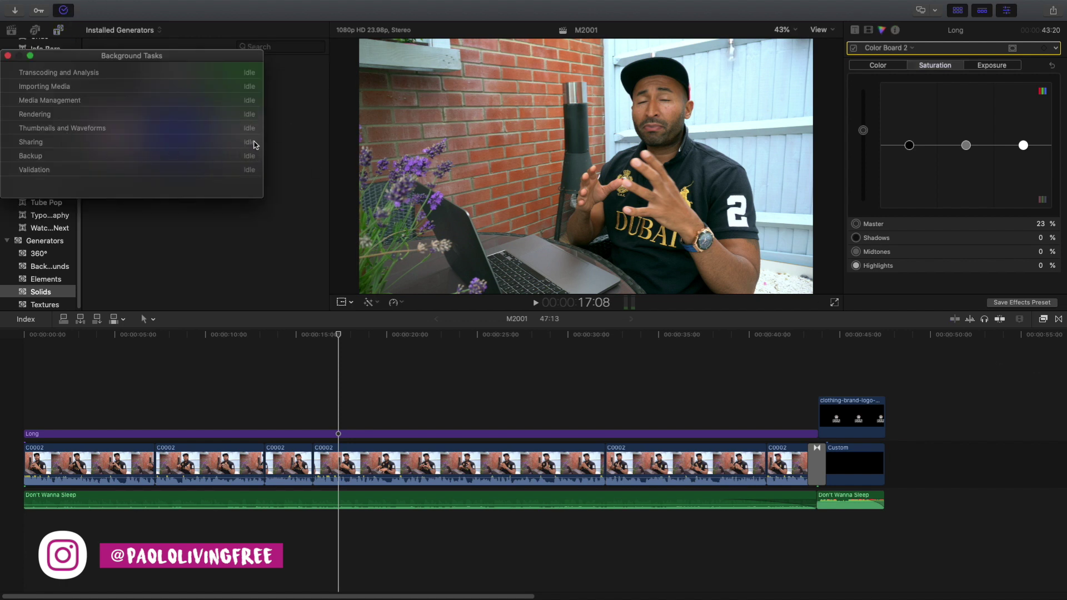
left_click(8, 56)
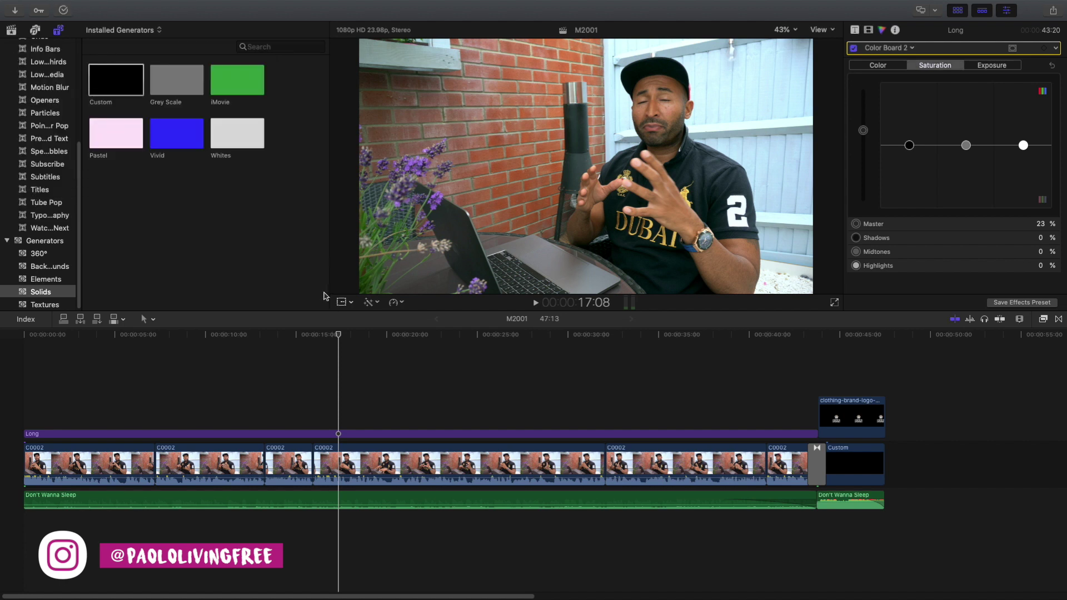